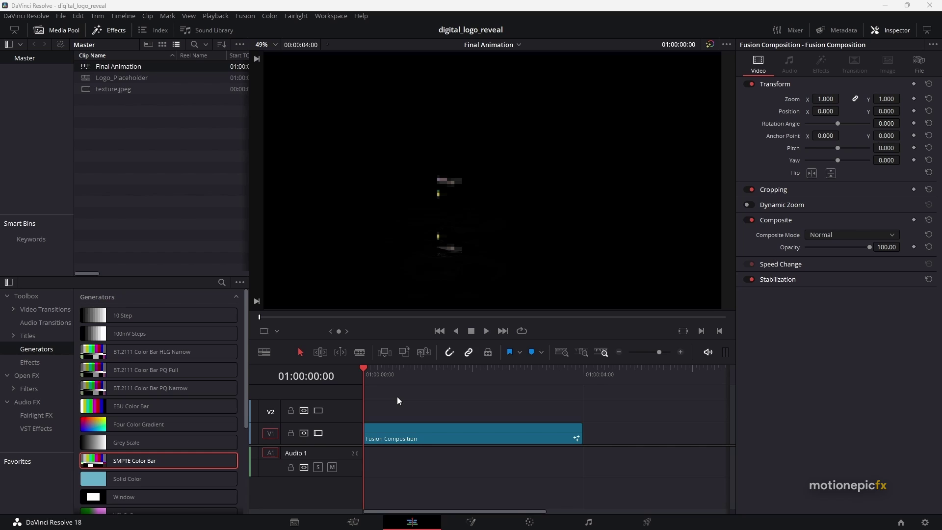
# Step: Preview the Final Animation timeline at about one and two seconds
pyautogui.click(421, 374)
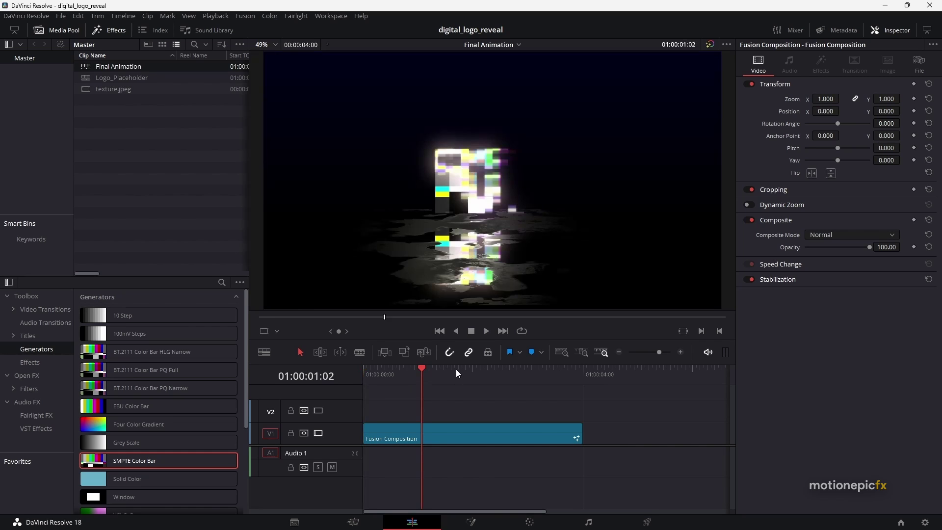
pyautogui.click(468, 373)
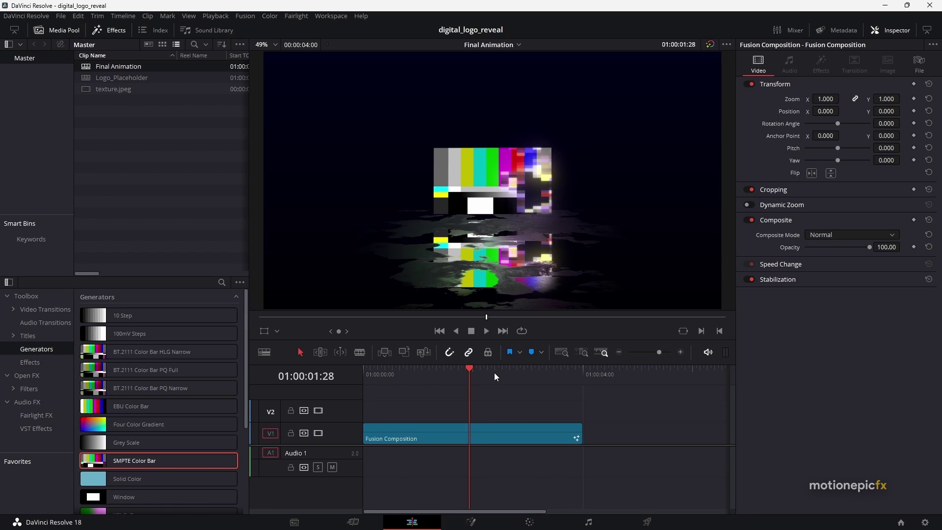
# Step: Open the Logo_Placeholder timeline and enable the V2 track holding the Solid Color guide
pyautogui.click(120, 79)
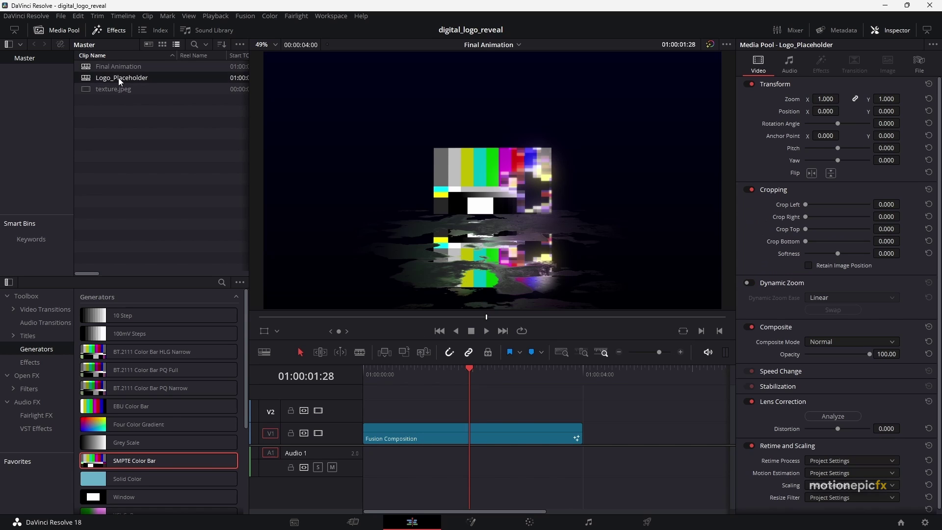
pyautogui.click(124, 80)
pyautogui.doubleClick(97, 79)
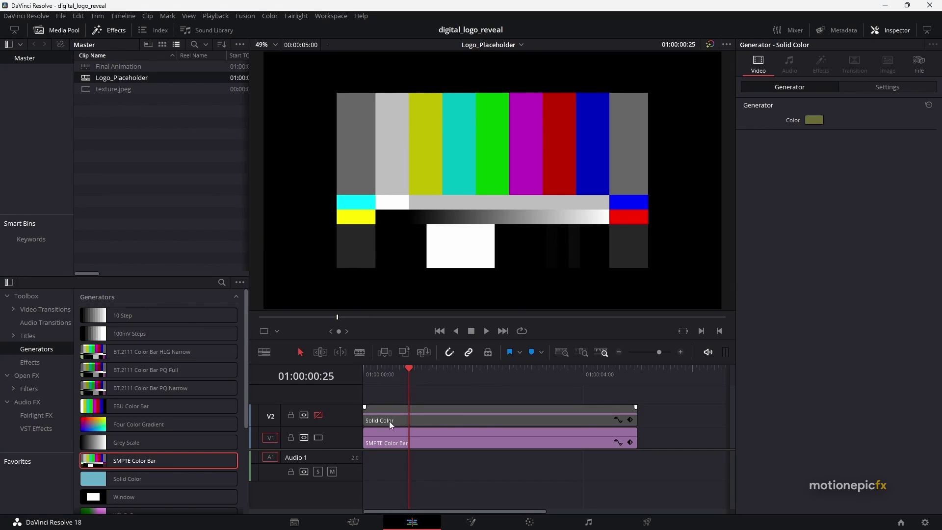
pyautogui.click(382, 438)
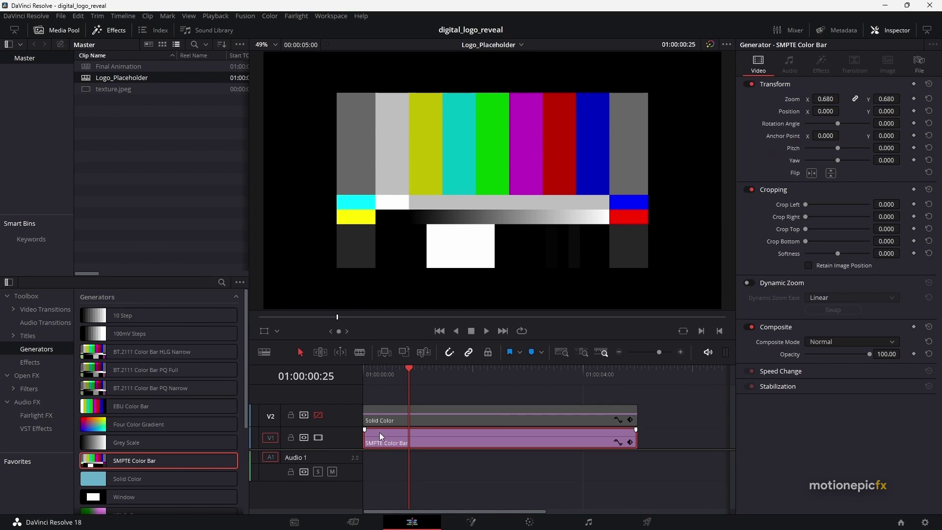
pyautogui.click(392, 422)
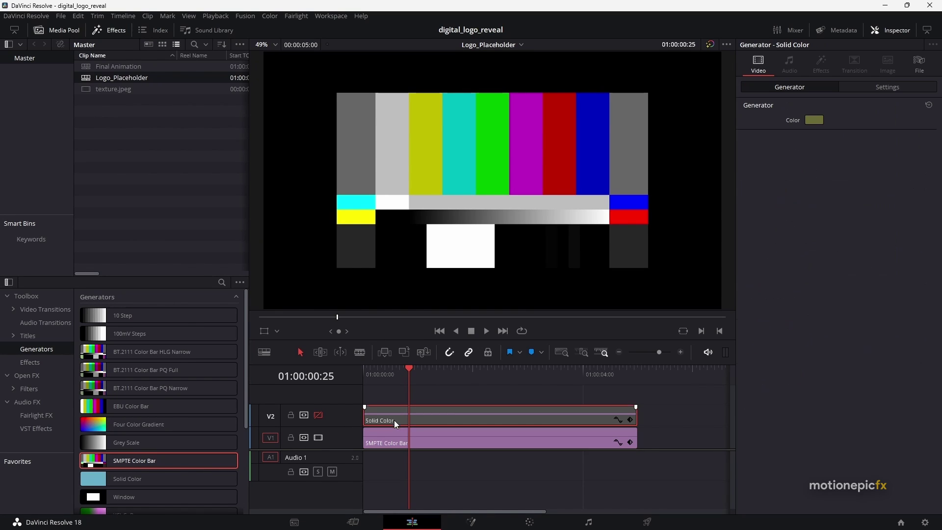
pyautogui.click(318, 415)
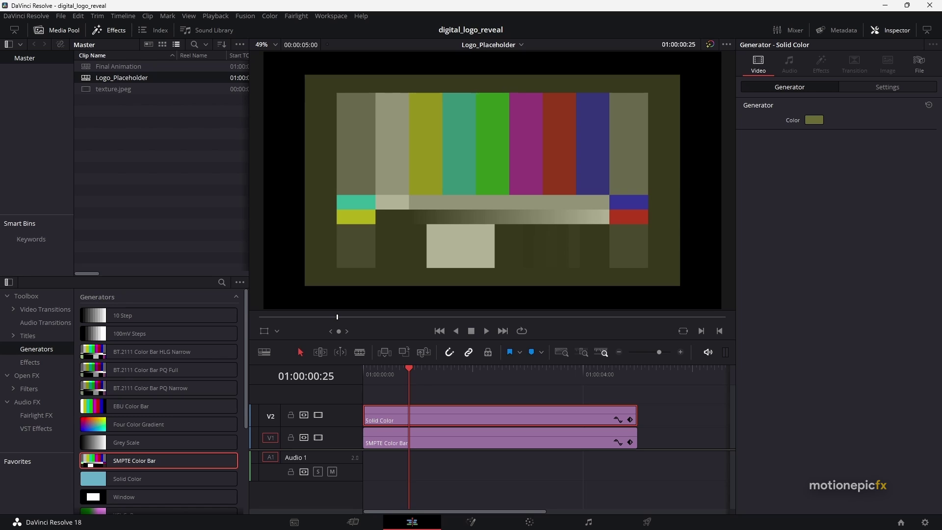
# Step: Replace the SMPTE Color Bar clip on V1 with the imported DaVinci Resolve logo PNG, scaled to a zoom of 0.700
pyautogui.moveTo(122, 132); pyautogui.dragTo(145, 154)
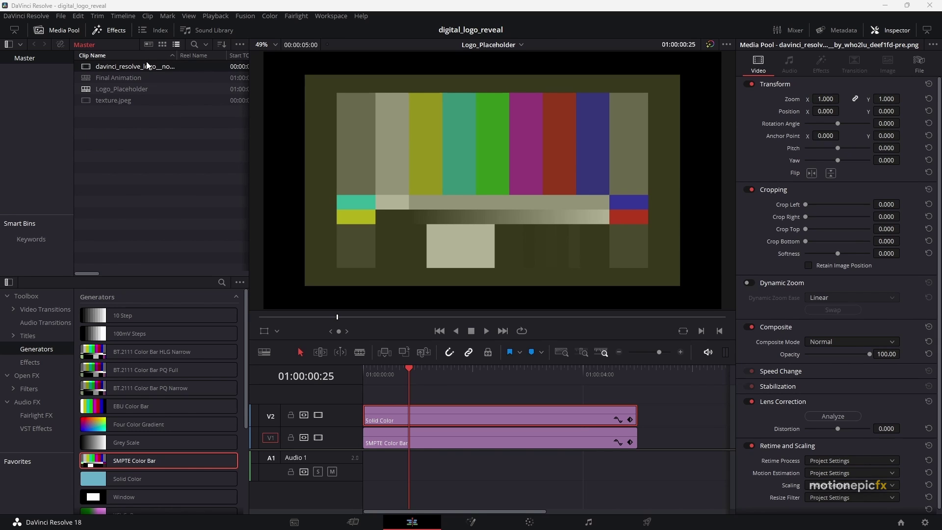
pyautogui.moveTo(137, 66); pyautogui.dragTo(363, 438)
pyautogui.click(373, 440)
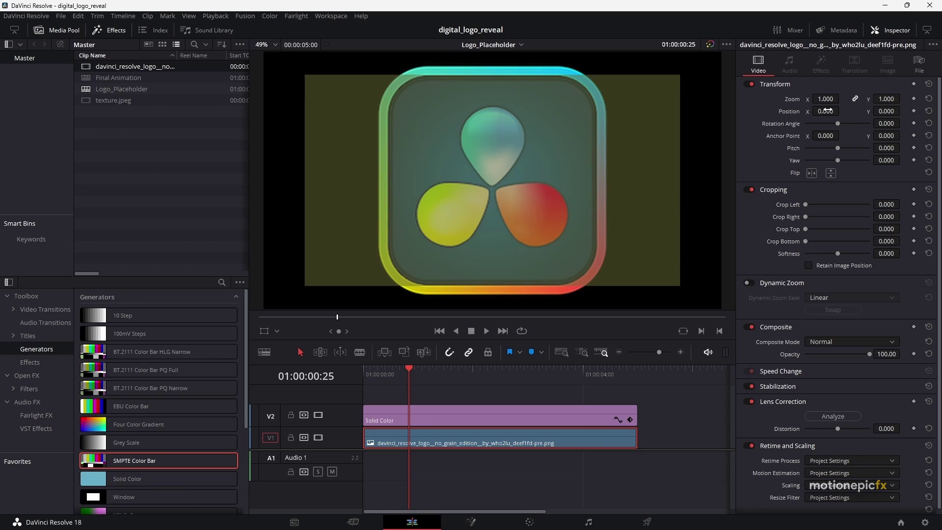
pyautogui.moveTo(825, 99); pyautogui.dragTo(846, 98)
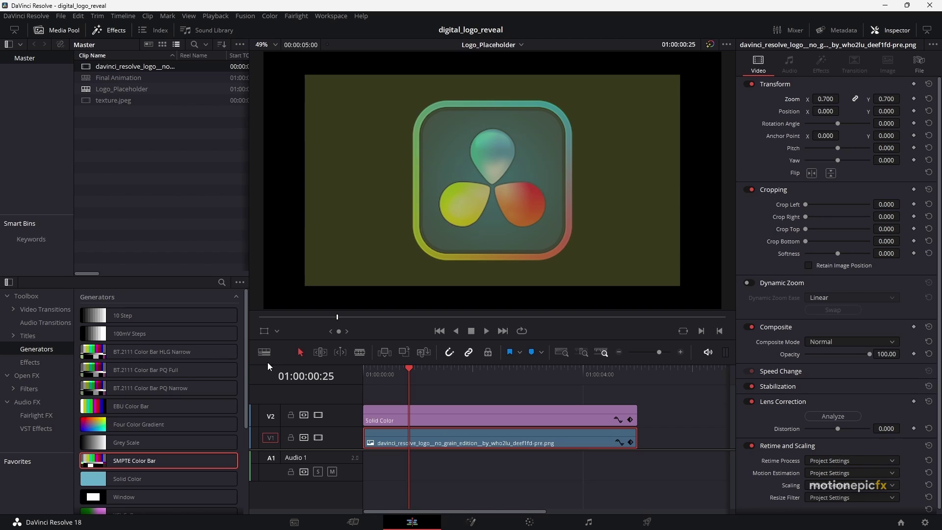
# Step: Check the logo in Final Animation and disable the Solid Color guide's V2 track in Logo_Placeholder
pyautogui.doubleClick(86, 80)
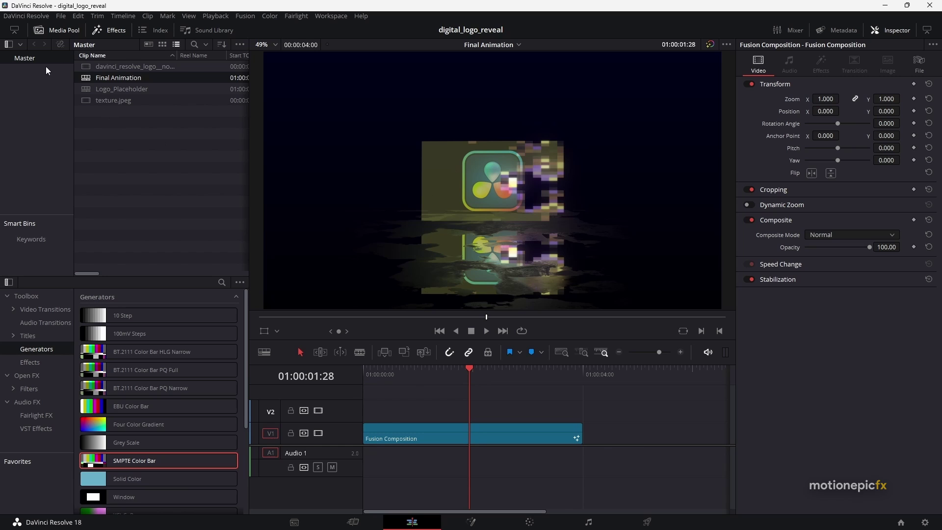
pyautogui.doubleClick(113, 88)
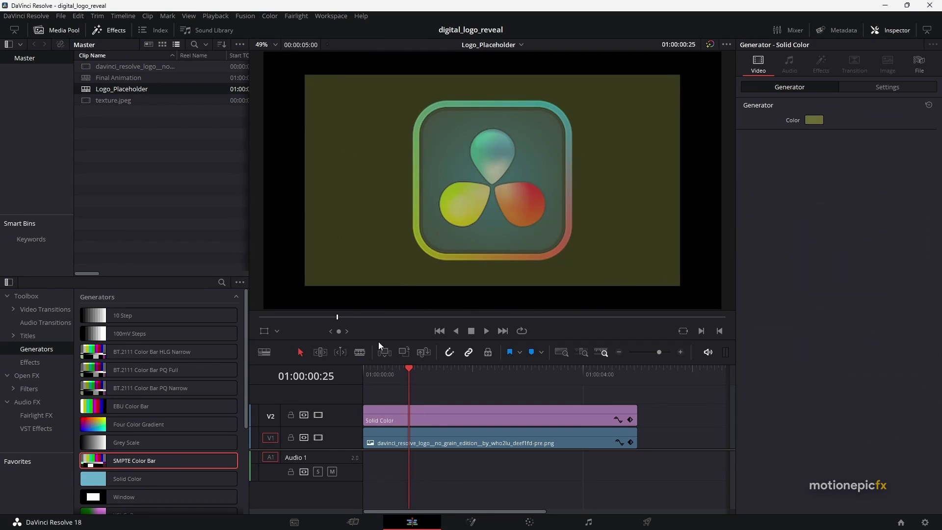
pyautogui.click(319, 416)
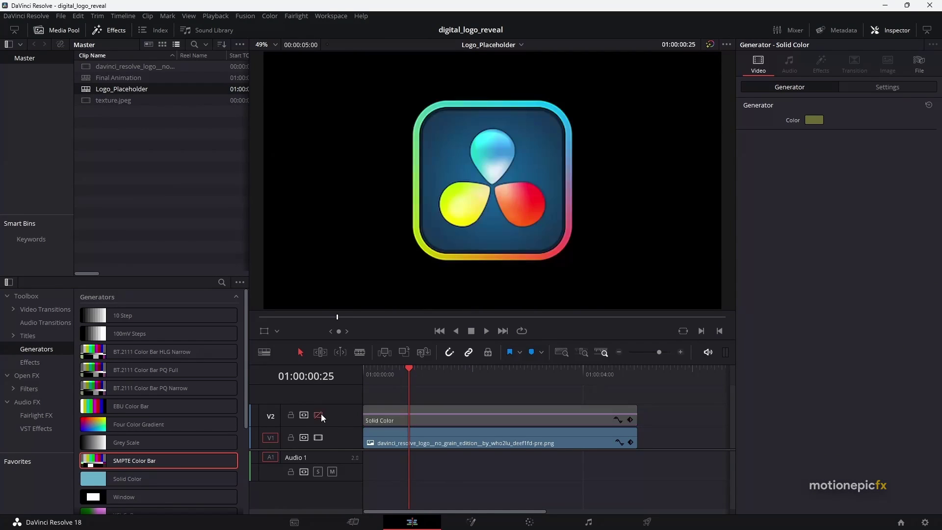
# Step: Reopen the Final Animation timeline and preview the logo reveal at several points
pyautogui.doubleClick(87, 78)
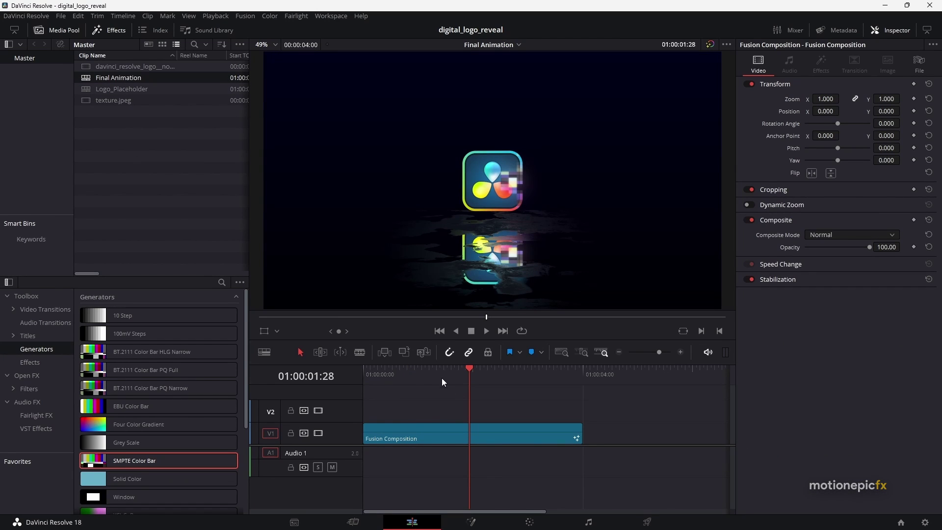
pyautogui.click(418, 379)
pyautogui.click(409, 378)
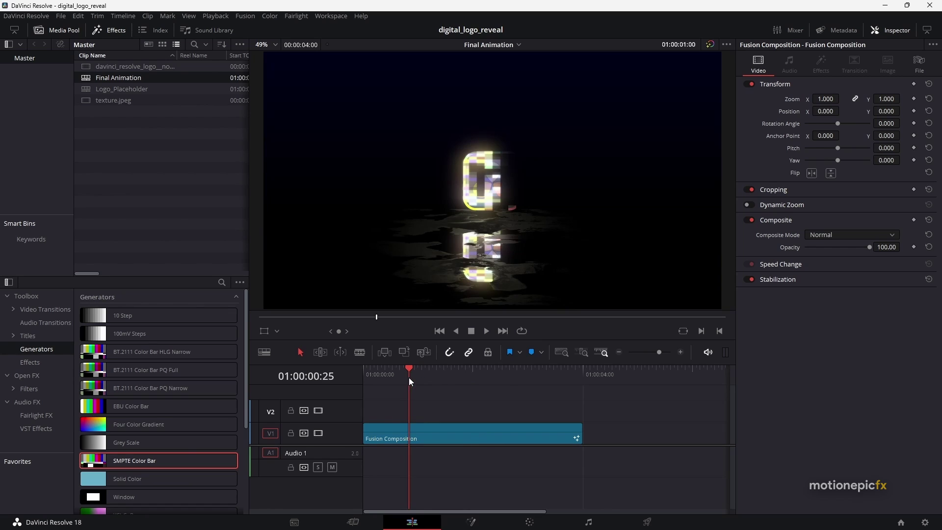
pyautogui.click(507, 377)
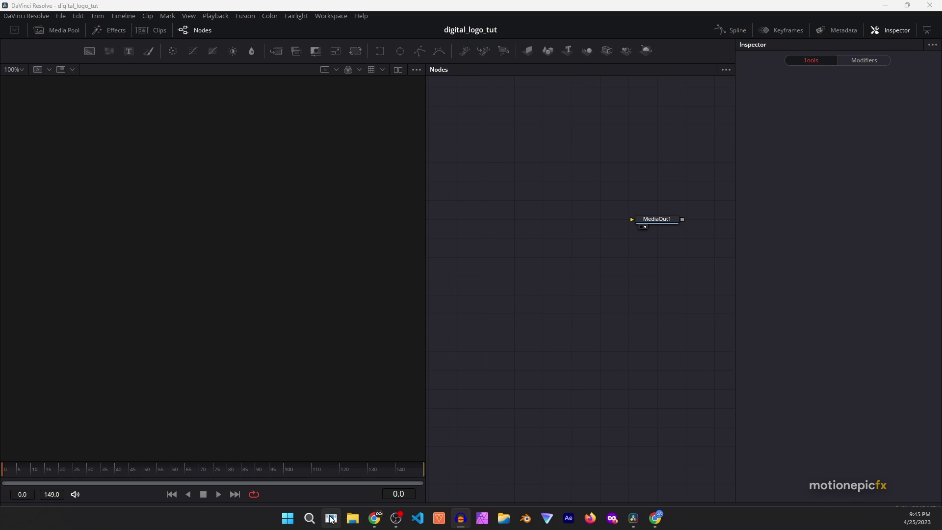
# Step: In the digital_logo_tut project, bring the BMW__logo image into the Fusion composition and view it
pyautogui.click(58, 30)
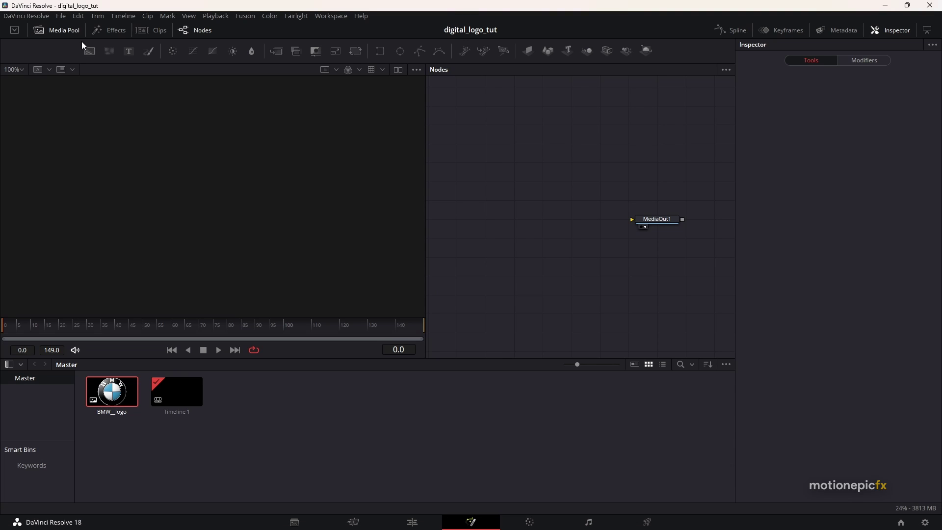
pyautogui.moveTo(120, 398); pyautogui.dragTo(233, 239)
pyautogui.click(63, 31)
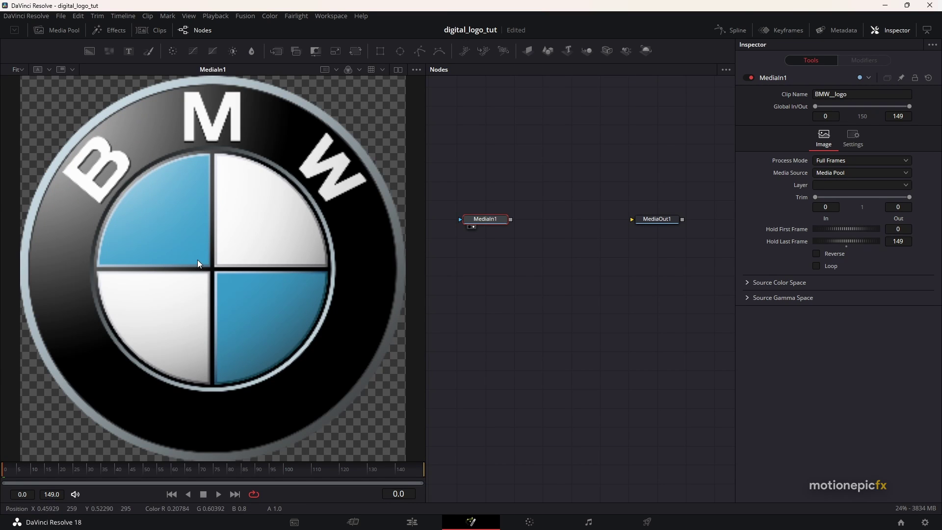
pyautogui.scroll(-4, 197, 260)
# Step: Rename the MediaIn1 node to "logo"
pyautogui.rightClick(472, 218)
pyautogui.click(499, 428)
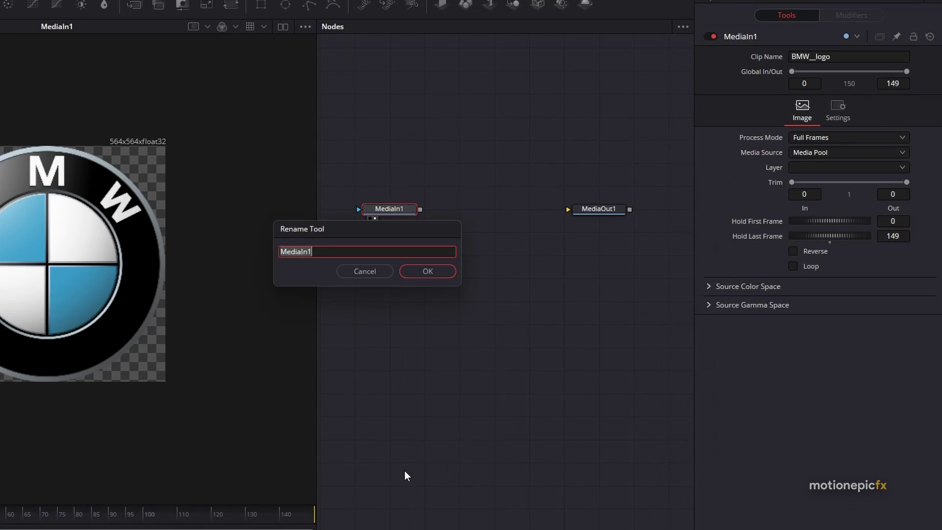
pyautogui.press('BackSpace')
pyautogui.write('logo')
pyautogui.press('Return')
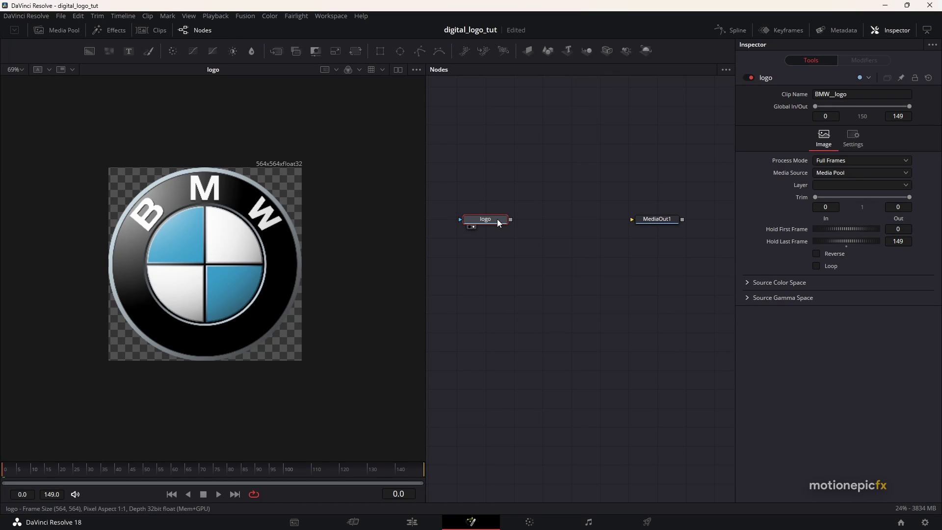
# Step: Merge the logo with a new Background node and swap the Merge inputs so the logo sits over the background
pyautogui.click(90, 51)
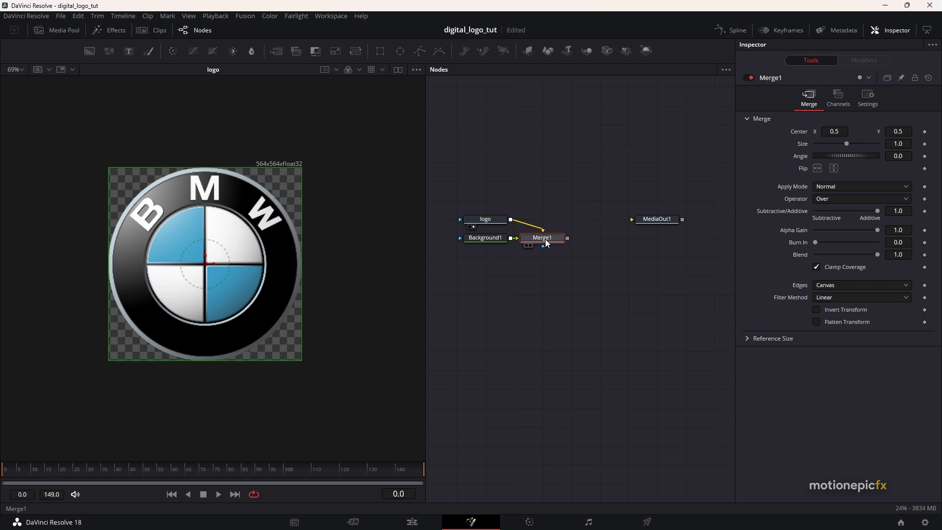
pyautogui.press('1')
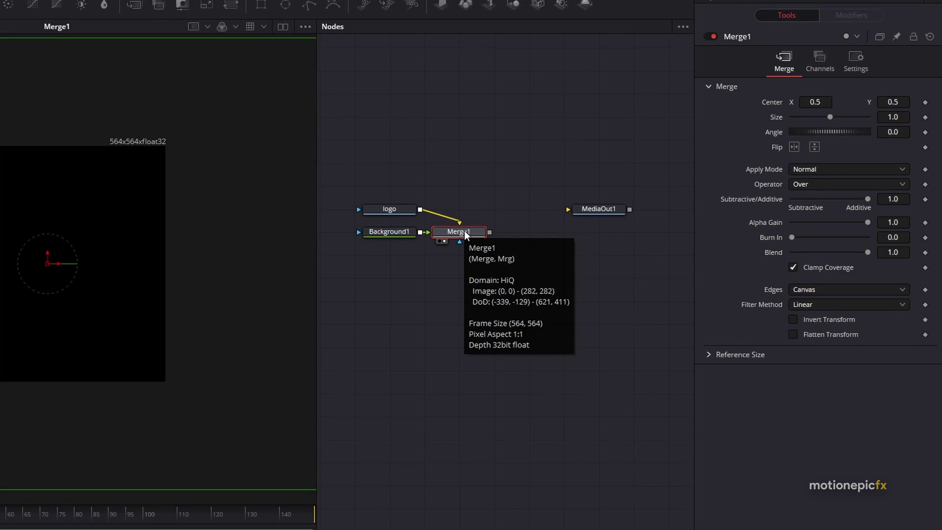
pyautogui.rightClick(548, 237)
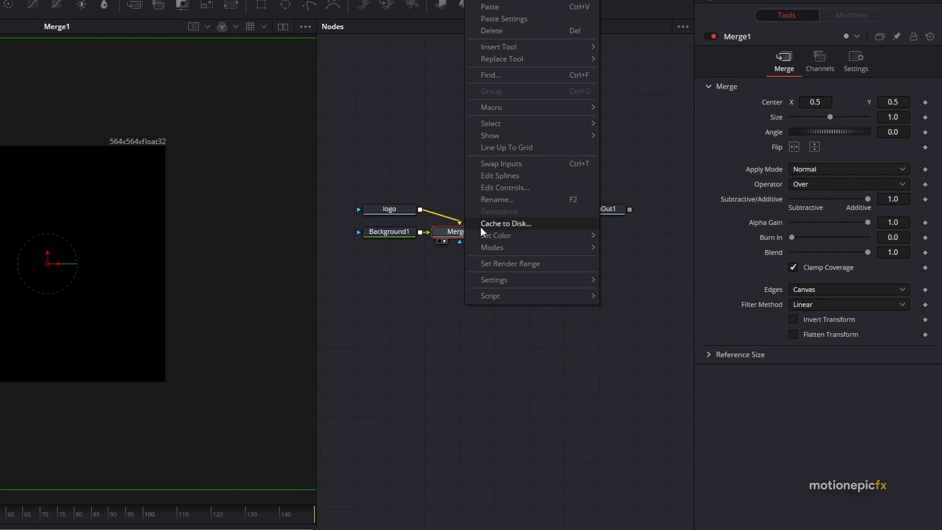
pyautogui.click(500, 164)
pyautogui.scroll(-2, 189, 255)
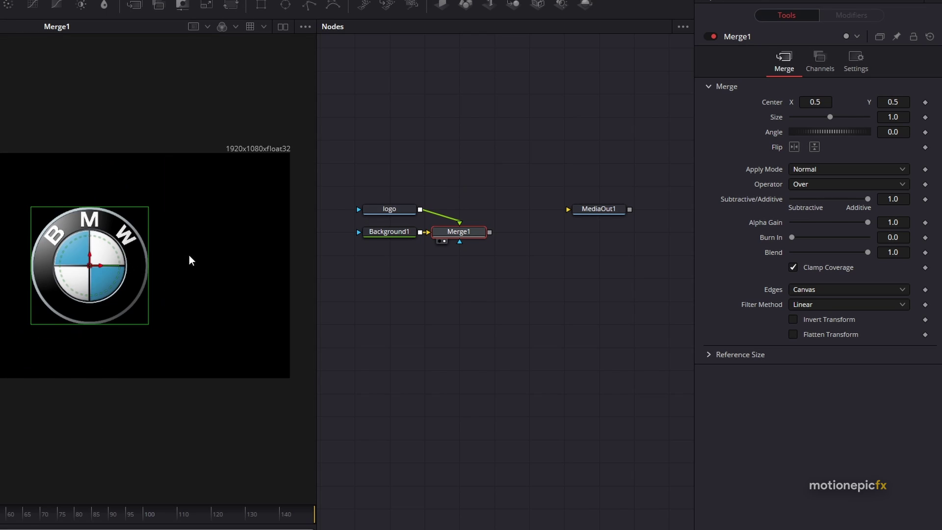
# Step: Insert a Transform node between the logo and Merge1 and reduce the logo's size
pyautogui.click(401, 210)
pyautogui.hotkey('shift', 'space')
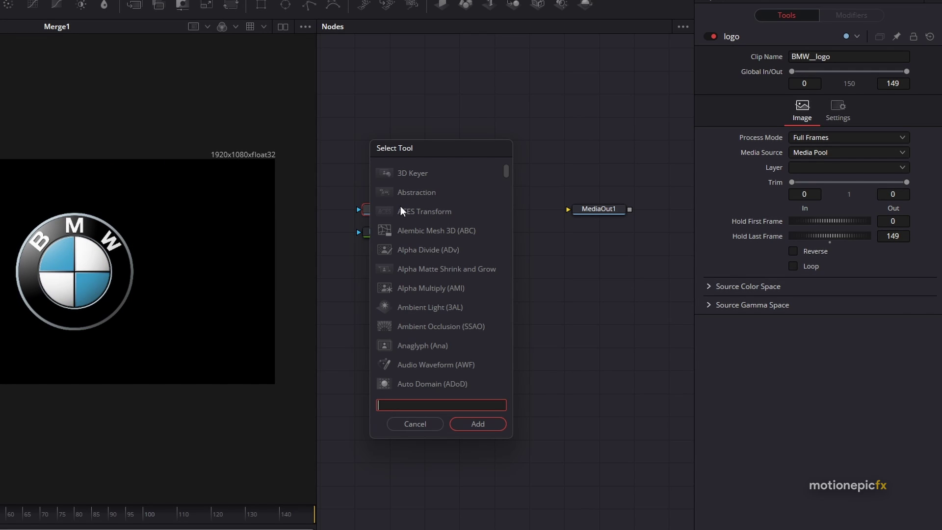
pyautogui.write('xf')
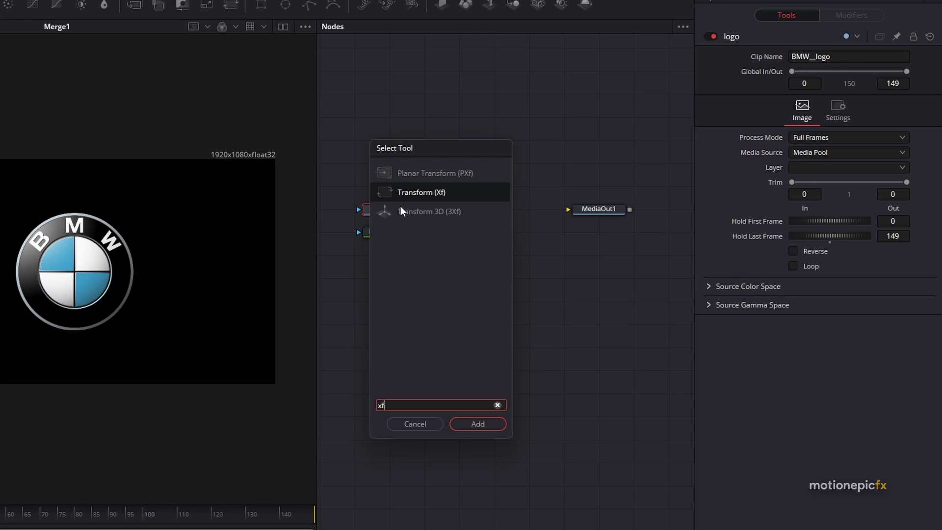
pyautogui.press('Return')
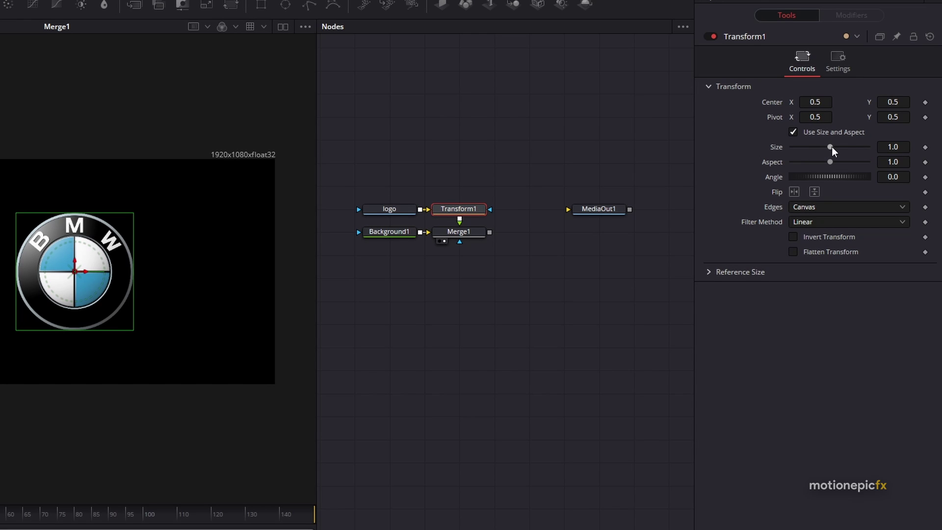
pyautogui.moveTo(828, 145); pyautogui.dragTo(817, 142)
# Step: Move MediaOut1 farther away and add a separate white Background node below the logo nodes, shown in the viewer
pyautogui.moveTo(598, 209); pyautogui.dragTo(669, 277)
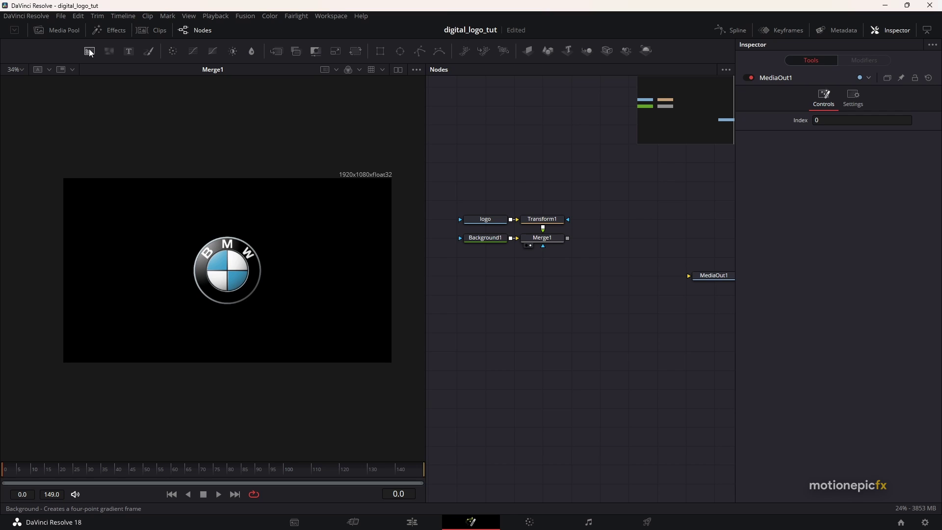
pyautogui.moveTo(89, 49); pyautogui.dragTo(448, 291)
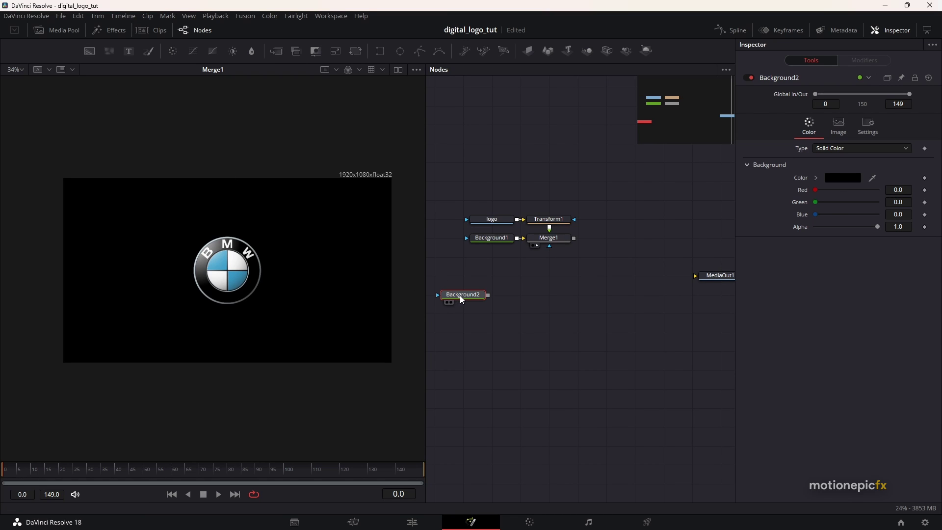
pyautogui.press('1')
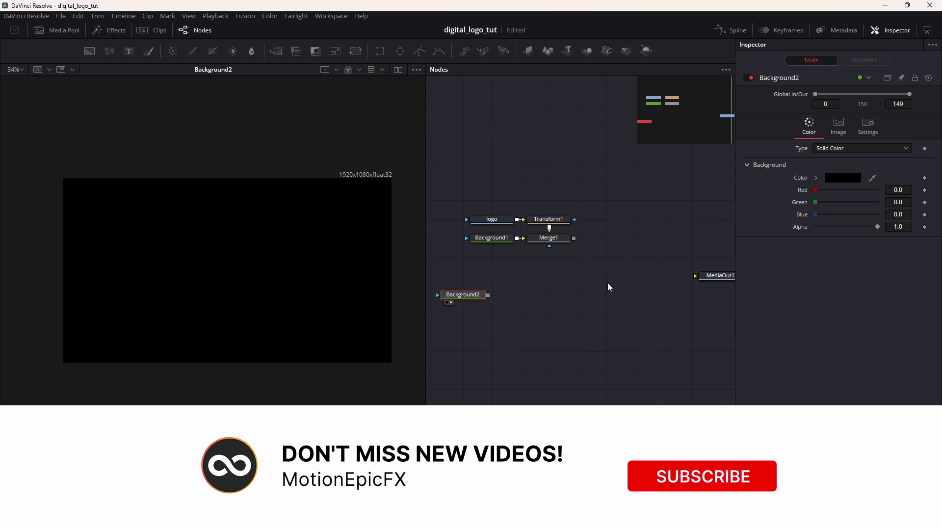
pyautogui.click(851, 180)
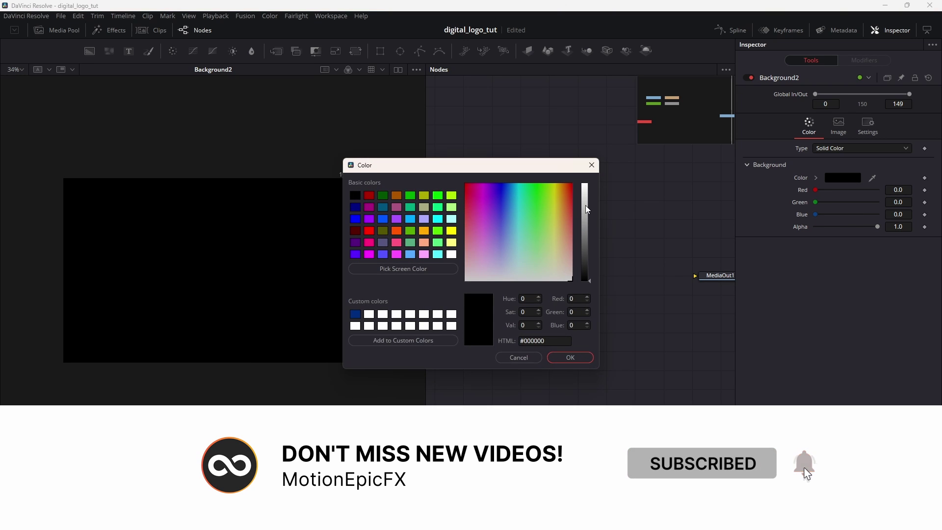
pyautogui.moveTo(585, 205); pyautogui.dragTo(585, 183)
pyautogui.click(569, 357)
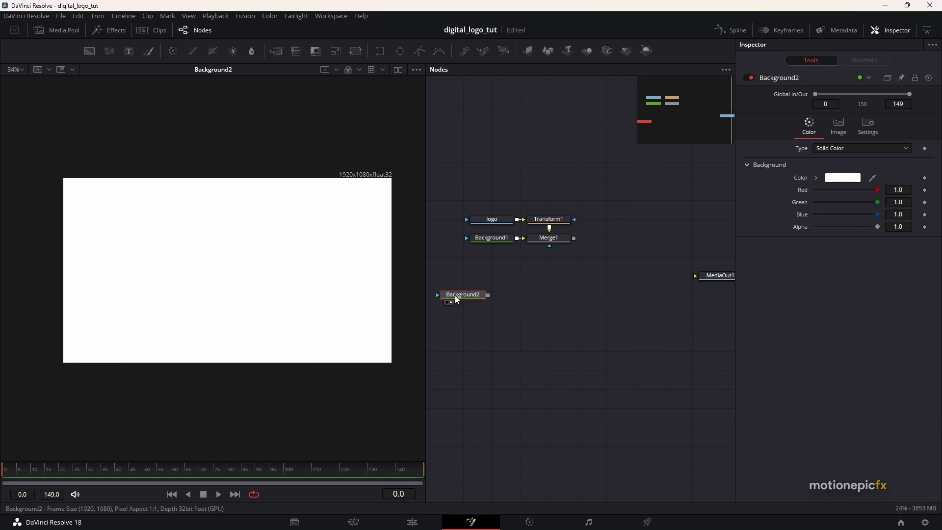
# Step: Add a Transform node after Background2 and shift the white background left to a Center X of about -0.27
pyautogui.hotkey('shift', 'space')
pyautogui.write('xf')
pyautogui.click(559, 399)
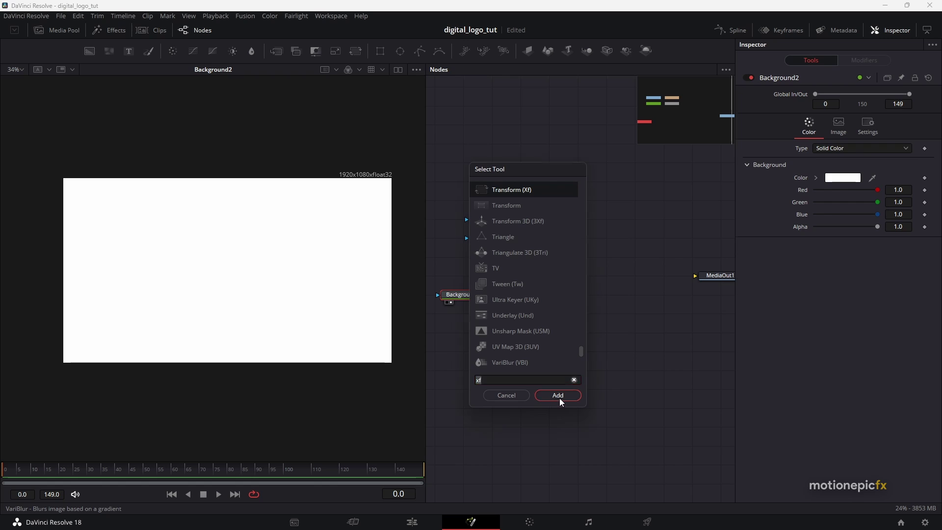
pyautogui.press('1')
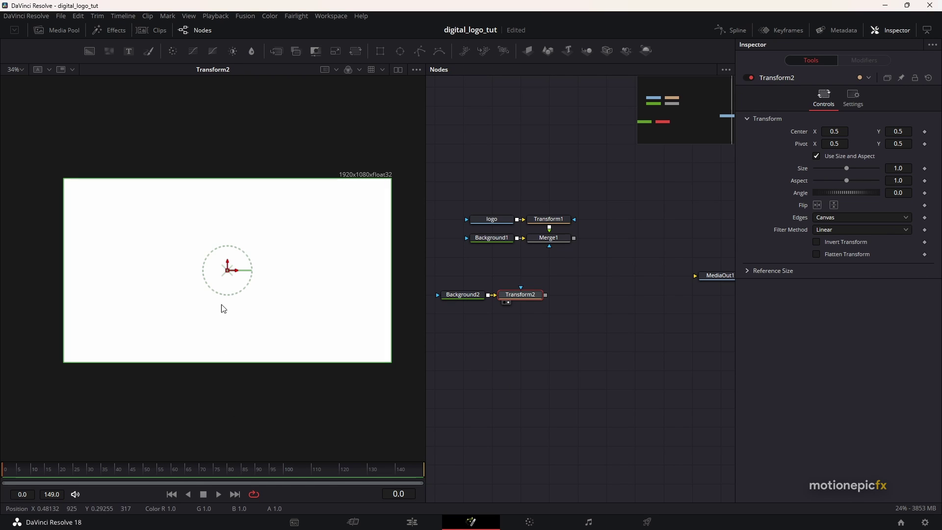
pyautogui.moveTo(234, 272); pyautogui.dragTo(1, 268)
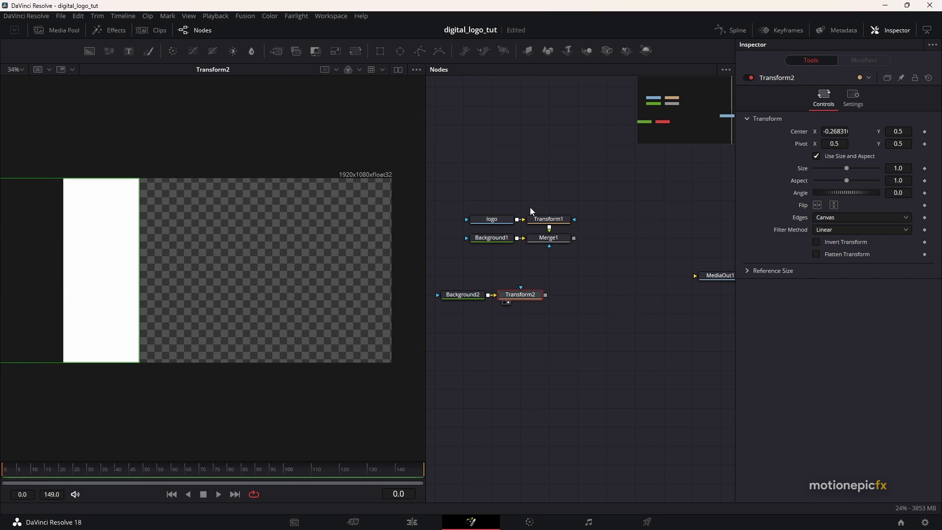
# Step: Keyframe Transform2's Center at frame 0, move the white background to a Center X of about 0.5 at frame 149, and play the animation
pyautogui.click(926, 132)
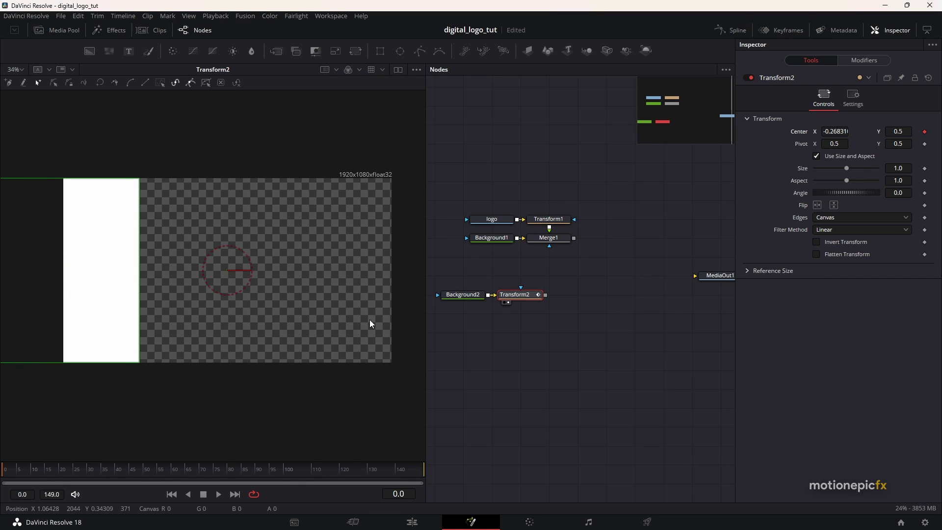
pyautogui.click(235, 495)
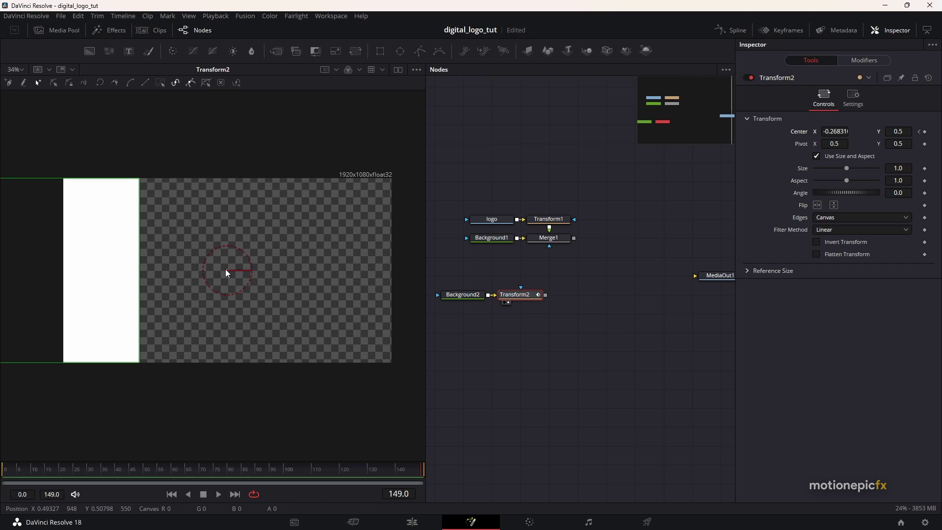
pyautogui.hscroll(-3, 202, 263)
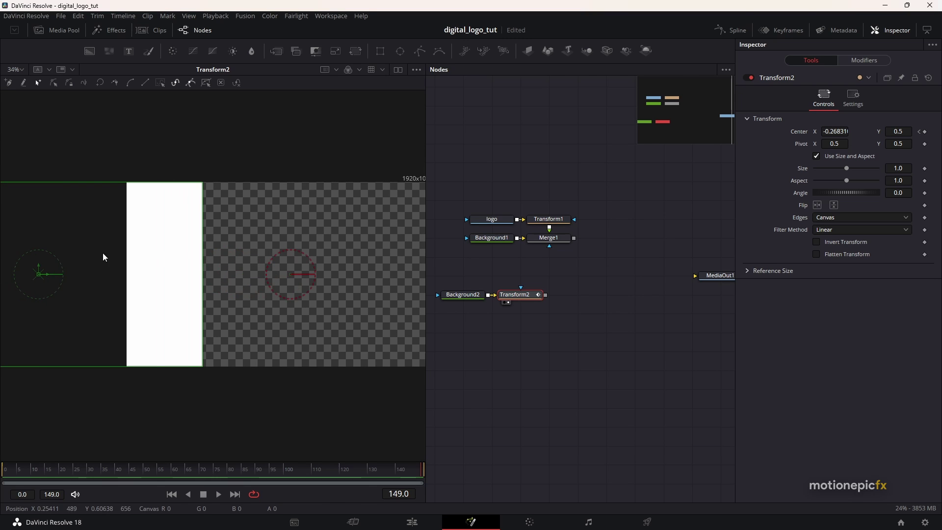
pyautogui.moveTo(43, 274); pyautogui.dragTo(247, 273)
pyautogui.hscroll(4, 270, 297)
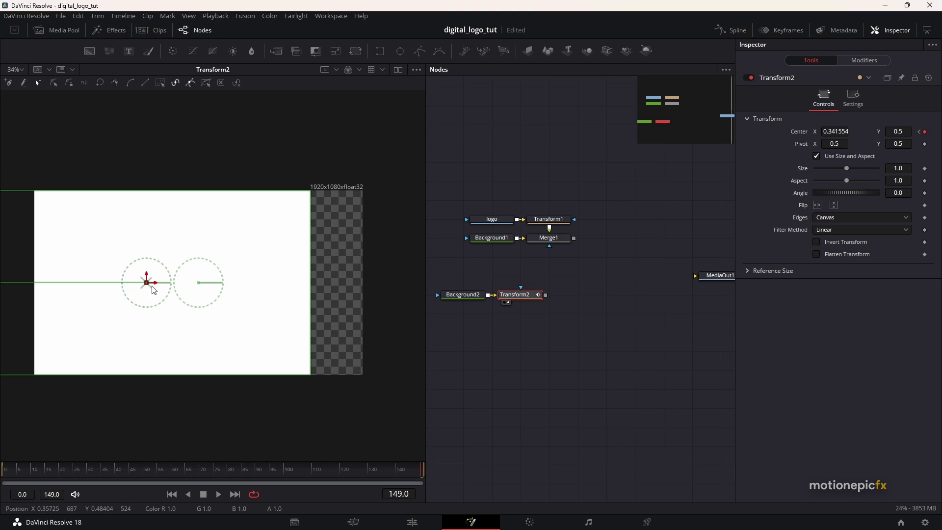
pyautogui.moveTo(158, 285); pyautogui.dragTo(199, 283)
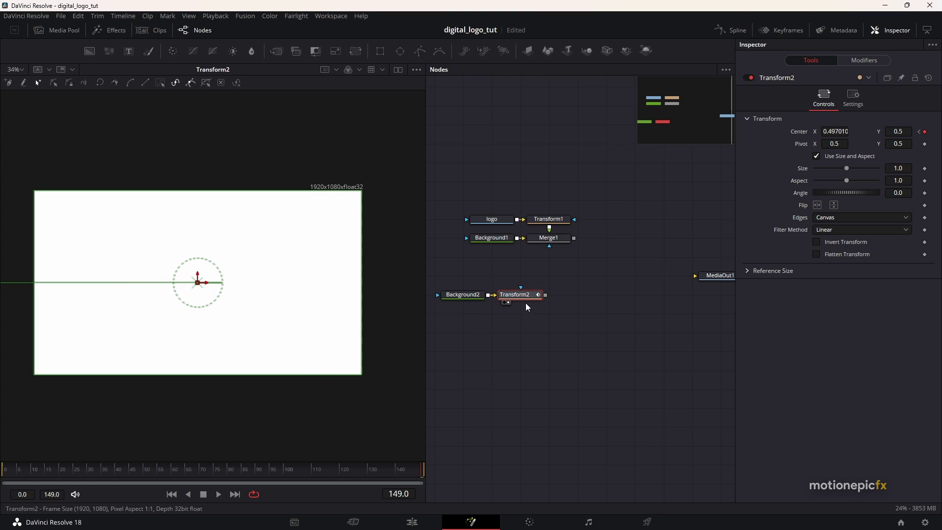
pyautogui.click(171, 494)
pyautogui.press('space')
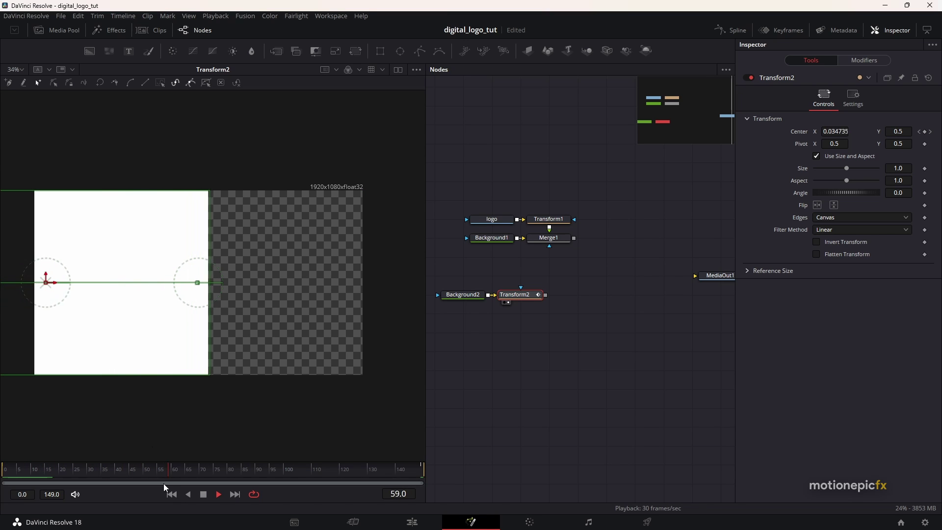
pyautogui.press('space')
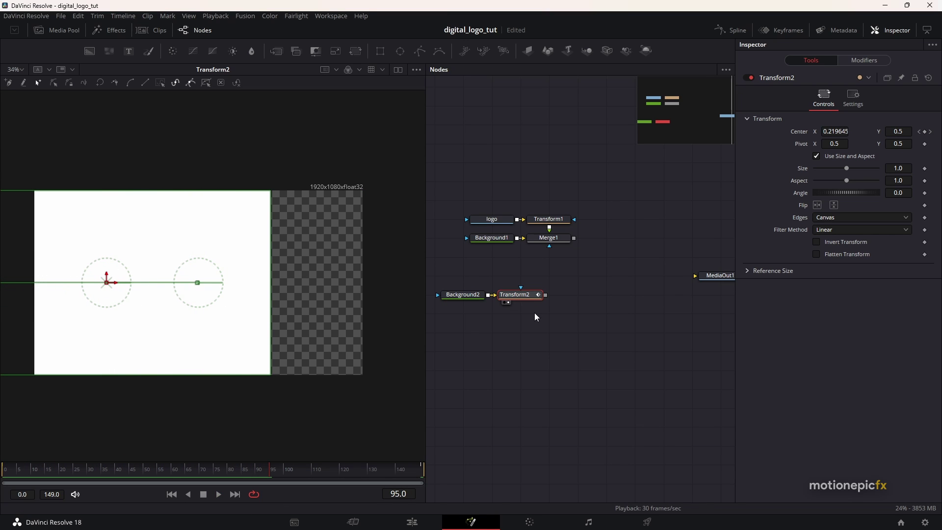
# Step: Add a Displace node after Transform2 and shift the Background2, Transform2 and Displace1 chain to sit under the logo nodes
pyautogui.hotkey('shift', 'space')
pyautogui.write('dis')
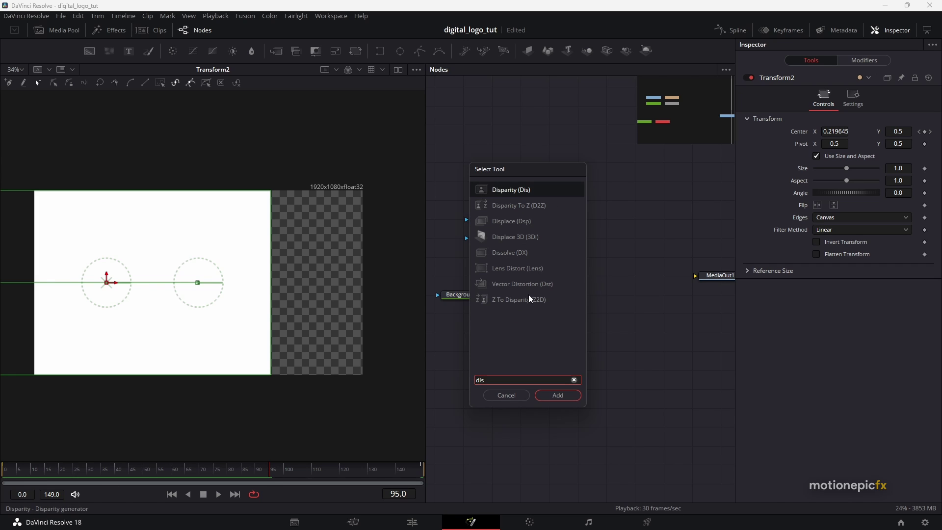
pyautogui.click(505, 222)
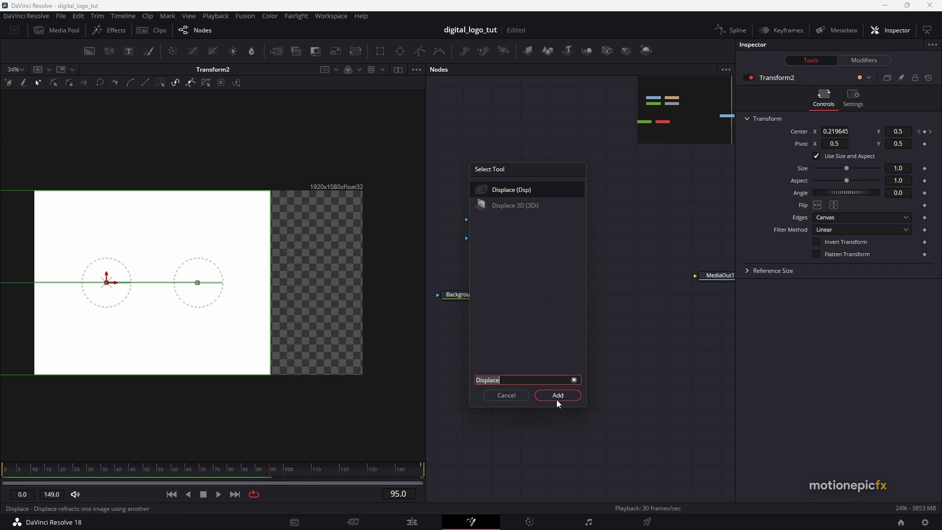
pyautogui.click(560, 396)
pyautogui.moveTo(597, 380); pyautogui.dragTo(469, 336)
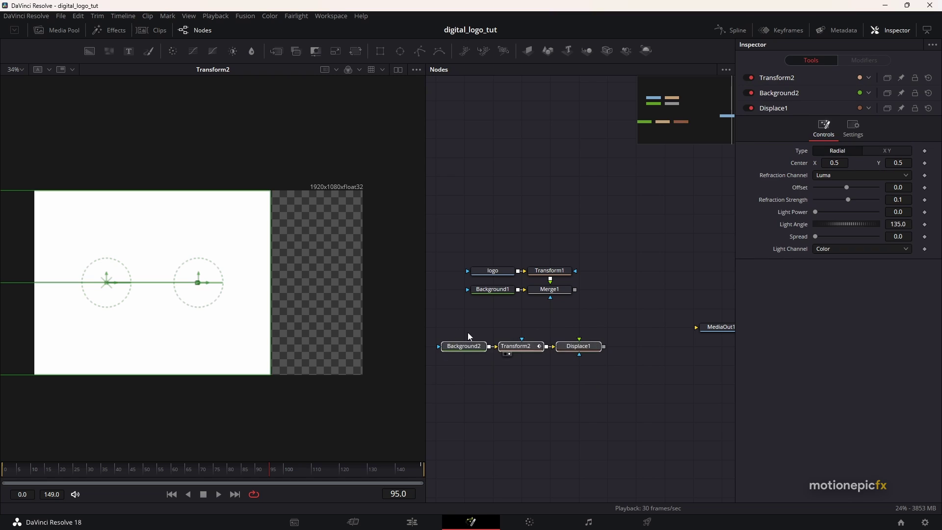
pyautogui.moveTo(579, 346); pyautogui.dragTo(521, 346)
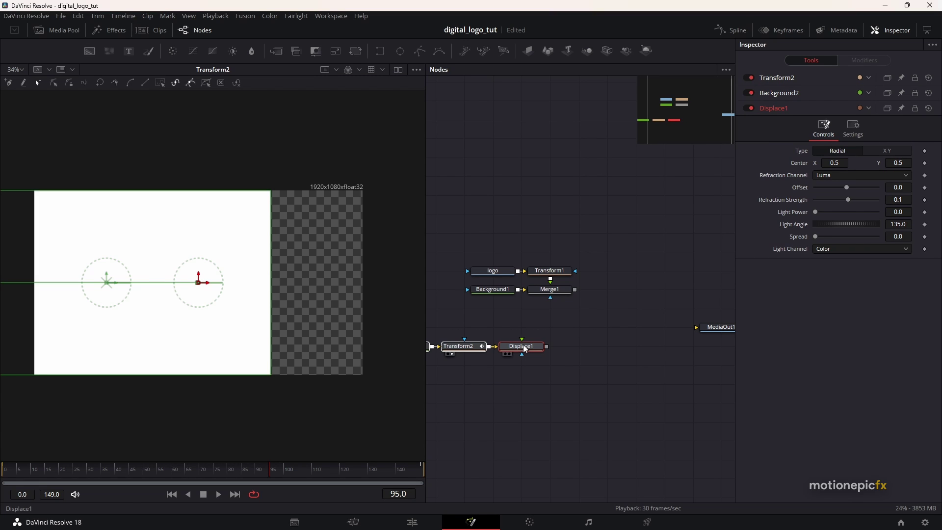
# Step: Connect a FastNoise node to Displace1's foreground input and show FastNoise1 and Displace1 side by side in dual viewers
pyautogui.moveTo(110, 49); pyautogui.dragTo(113, 62)
pyautogui.moveTo(518, 325); pyautogui.dragTo(229, 276)
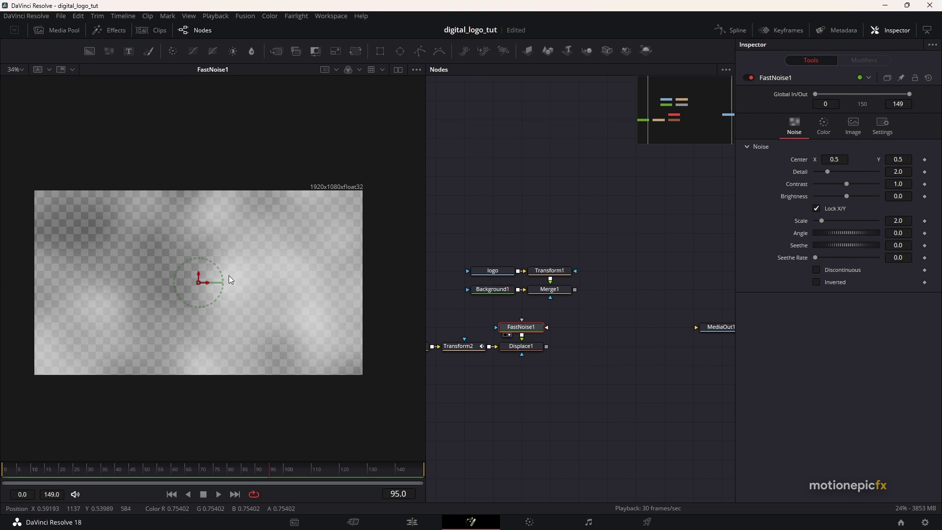
pyautogui.click(398, 69)
pyautogui.moveTo(513, 328); pyautogui.dragTo(128, 253)
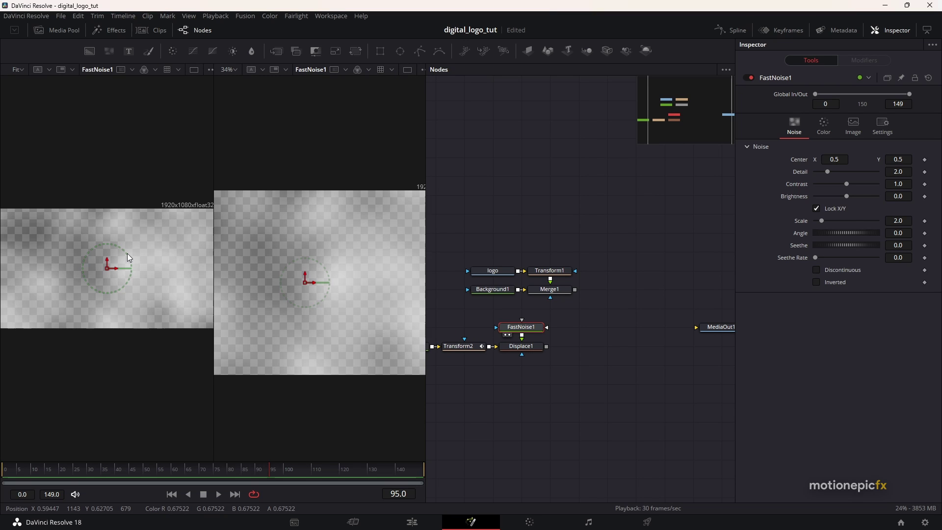
pyautogui.moveTo(538, 352); pyautogui.dragTo(263, 275)
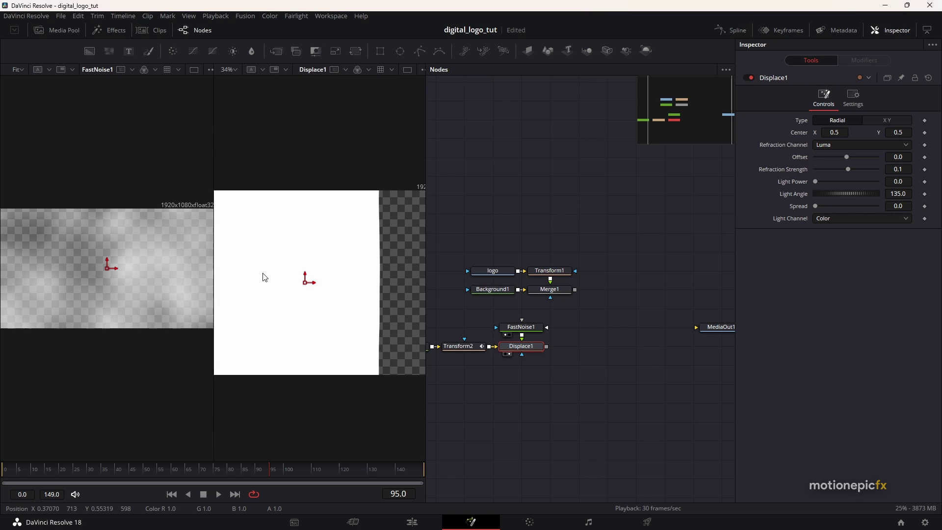
# Step: Set FastNoise1's Detail to 10, Contrast to 5 and Brightness to 0.19, and switch Displace1 to XY type with X Refraction 0.1
pyautogui.moveTo(827, 172); pyautogui.dragTo(846, 173)
pyautogui.moveTo(850, 183)
pyautogui.mouseDown()
pyautogui.moveTo(890, 182)
pyautogui.moveTo(799, 187)
pyautogui.moveTo(863, 187)
pyautogui.moveTo(852, 184)
pyautogui.mouseUp()
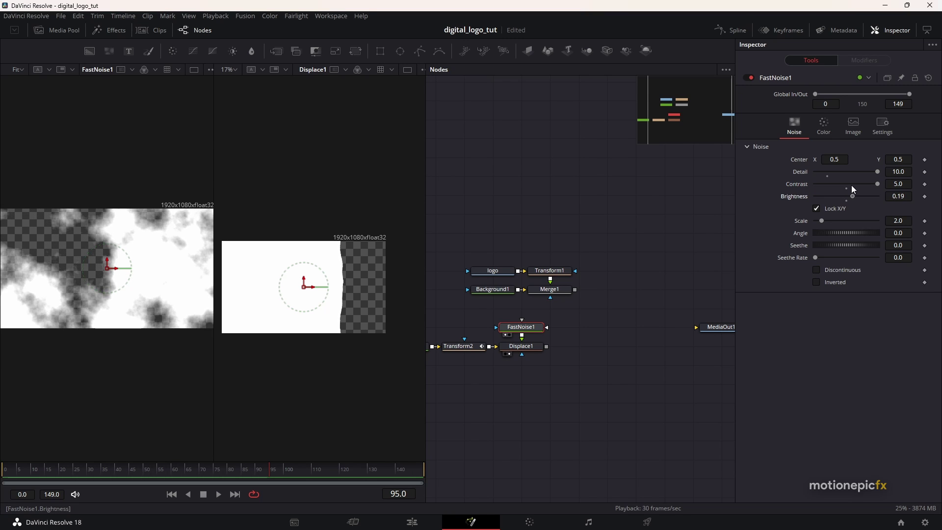
pyautogui.click(527, 349)
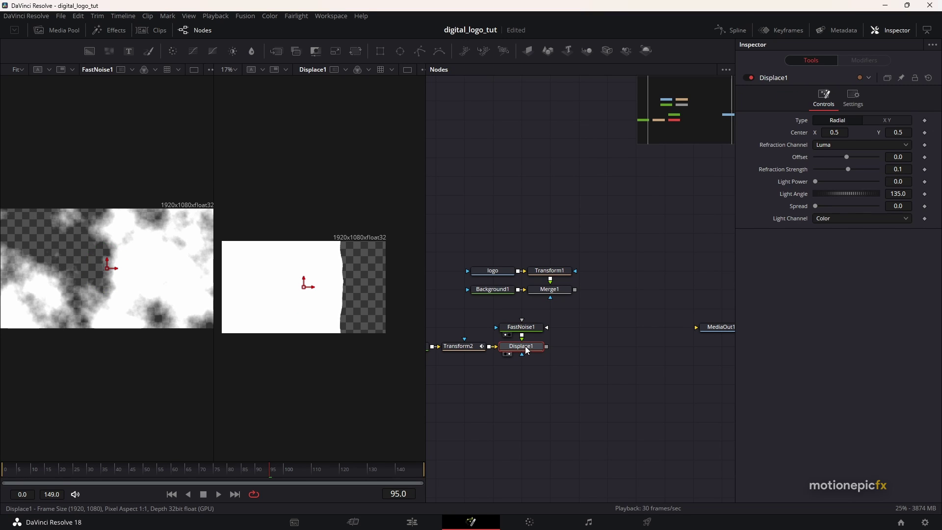
pyautogui.click(892, 123)
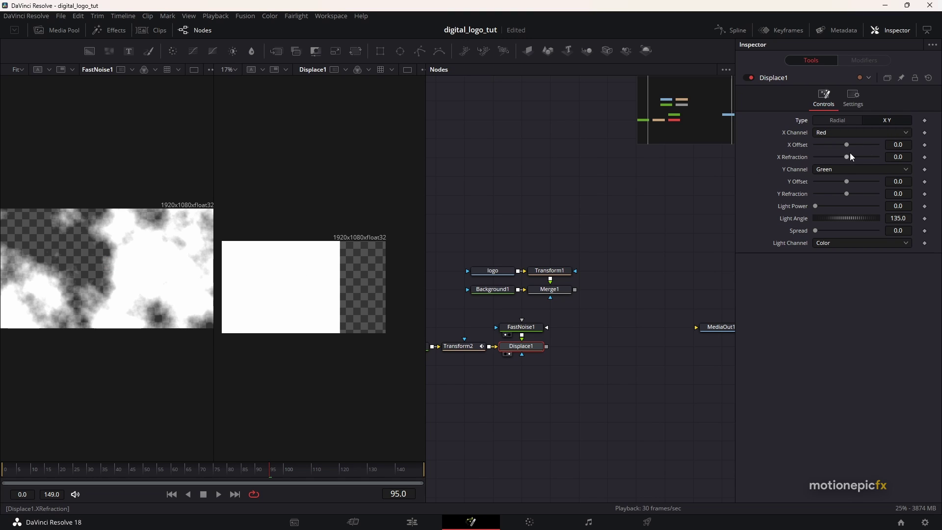
pyautogui.moveTo(844, 156); pyautogui.dragTo(880, 154)
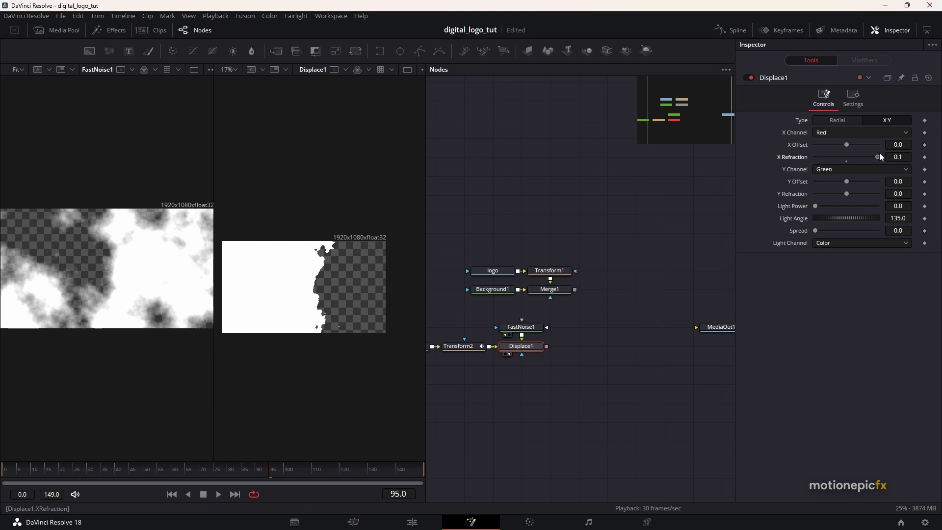
# Step: Set FastNoise1's Scale to 20, Contrast to about 2.71 and Brightness to about 0.06, and enable Discontinuous
pyautogui.click(511, 326)
pyautogui.moveTo(822, 221); pyautogui.dragTo(847, 197)
pyautogui.click(859, 184)
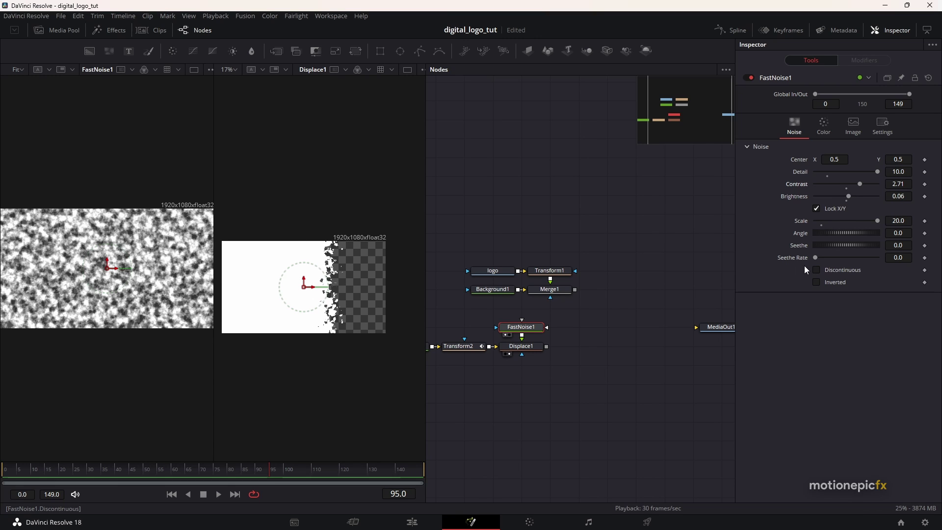
pyautogui.click(818, 272)
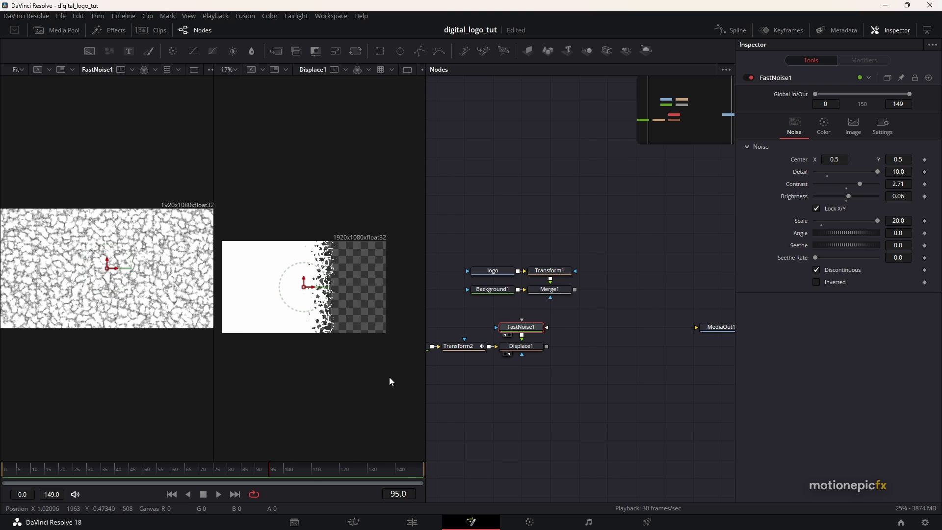
# Step: Play the displaced wipe from the first frame and return to a single viewer showing Displace1
pyautogui.click(172, 494)
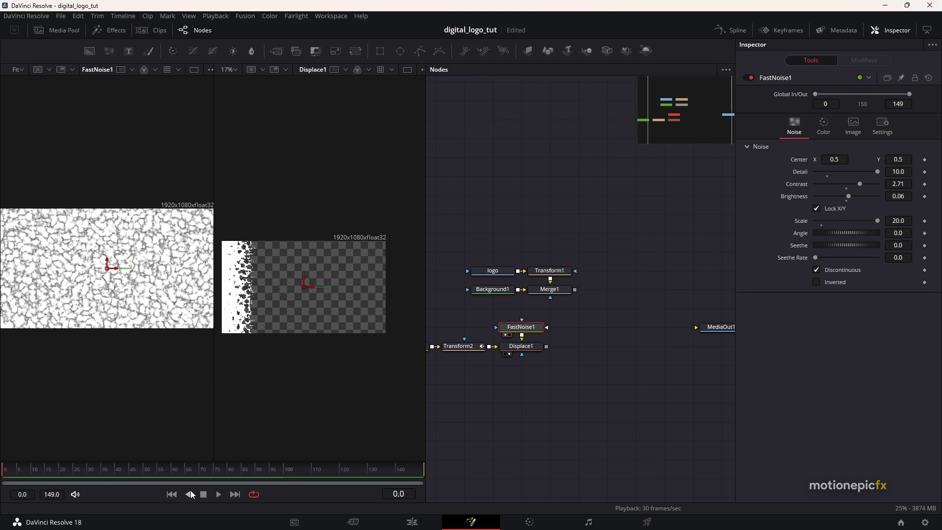
pyautogui.click(219, 494)
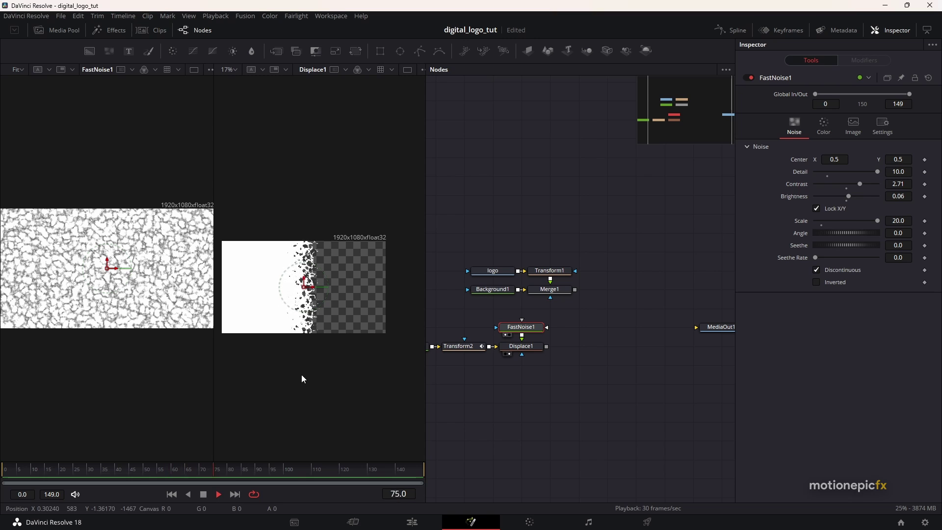
pyautogui.click(408, 68)
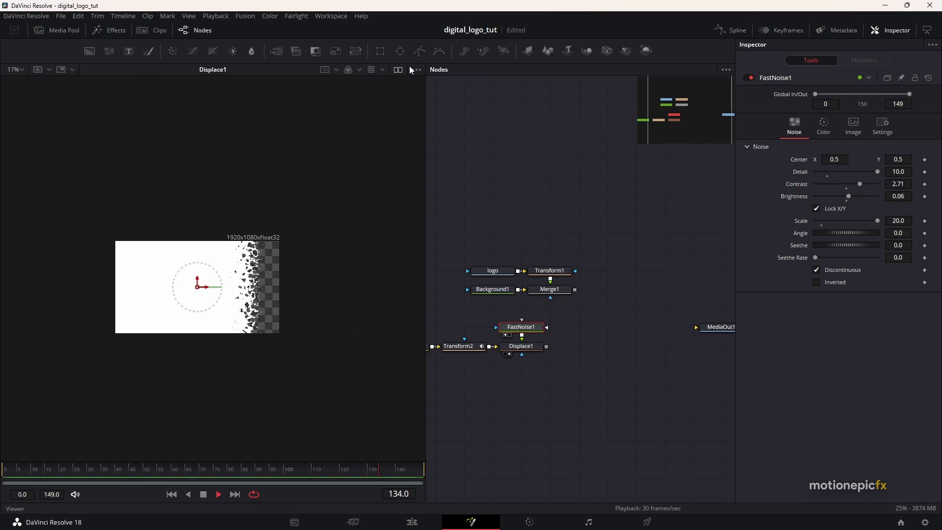
pyautogui.click(203, 495)
# Step: Add a Mosaic Blur node after Displace1 and show it in the viewer
pyautogui.click(525, 351)
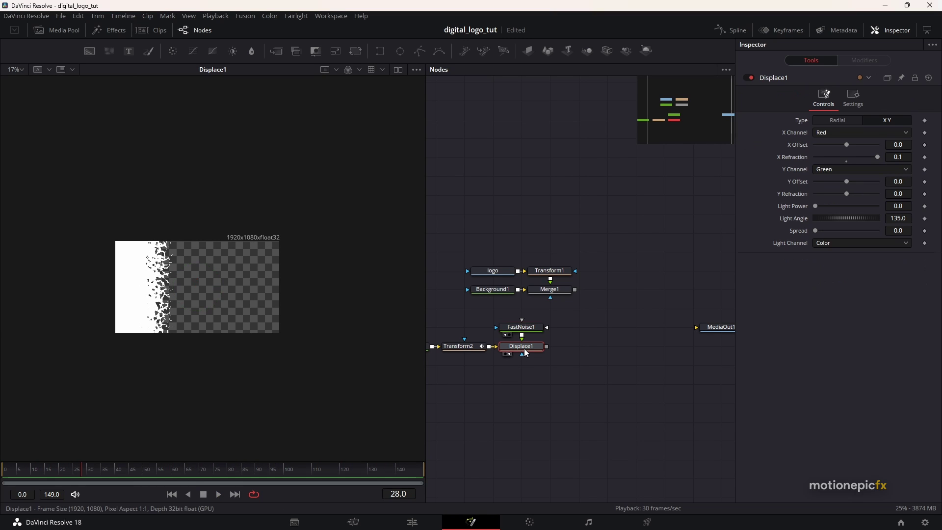
pyautogui.hotkey('shift', 'space')
pyautogui.write('Displace')
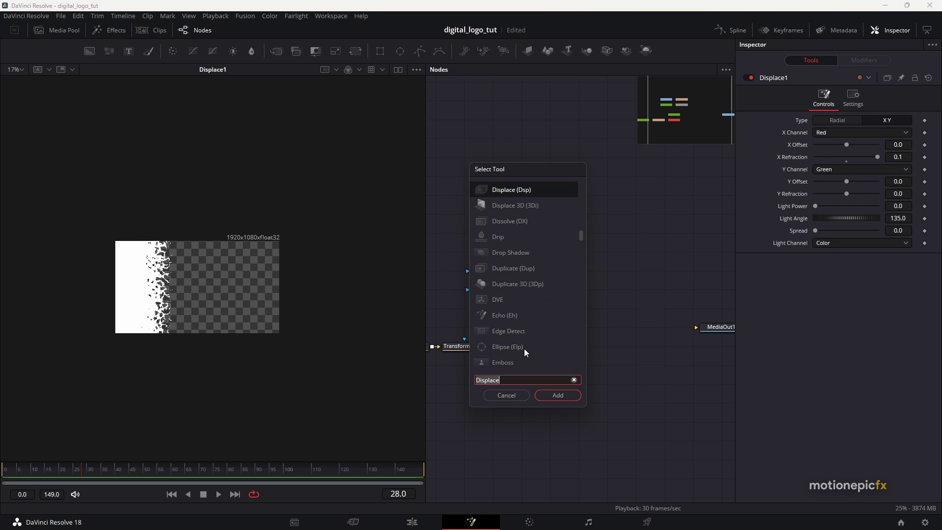
pyautogui.write('mosaic')
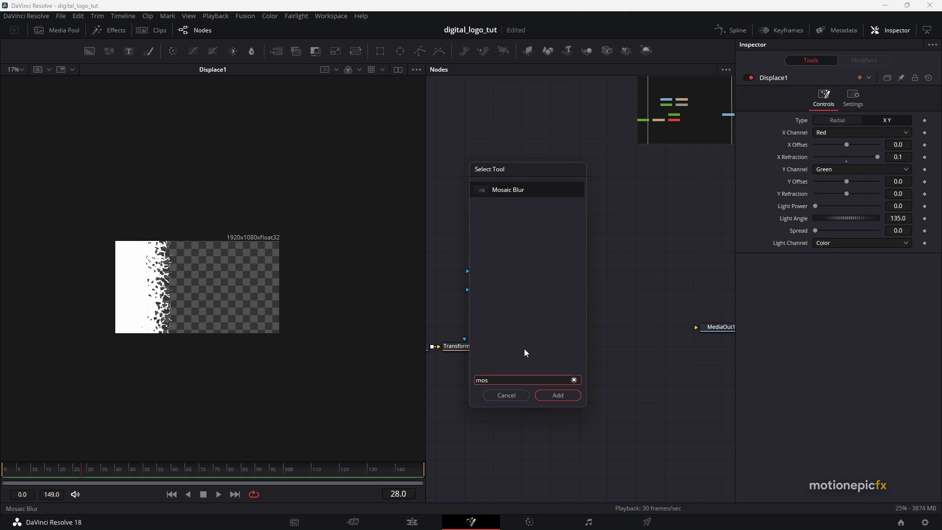
pyautogui.press('Return')
pyautogui.press('1')
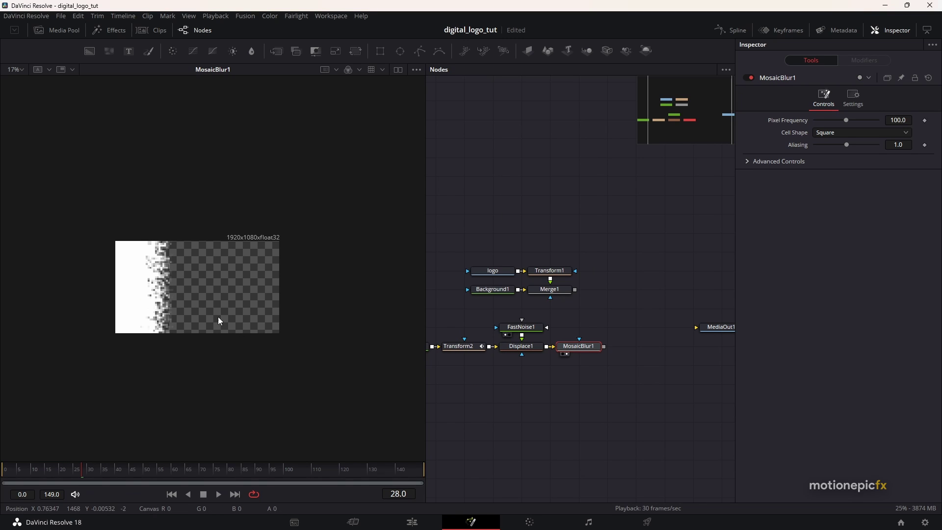
# Step: Preview the mosaic edge at several frames, try a Pixel Frequency of 165.4 on MosaicBlur1, and reset it to the default 100
pyautogui.scroll(1, 182, 290)
pyautogui.click(187, 475)
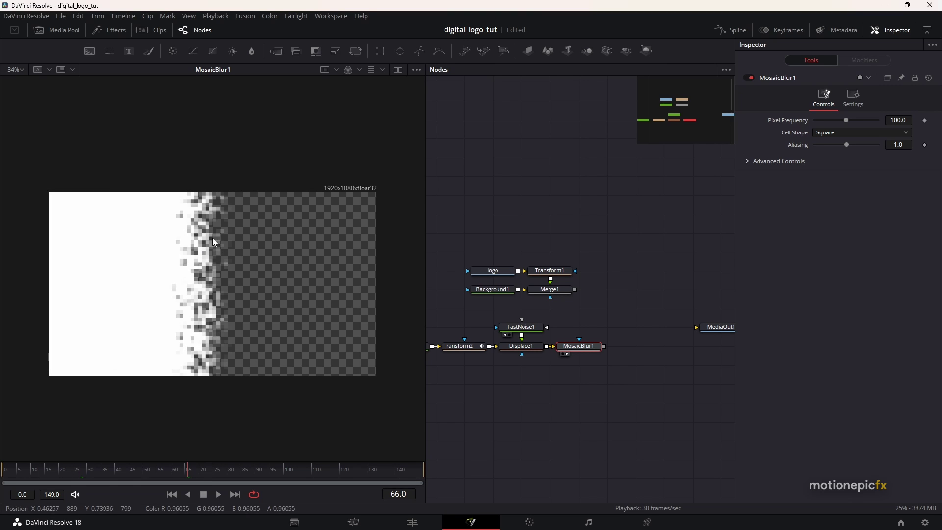
pyautogui.click(152, 471)
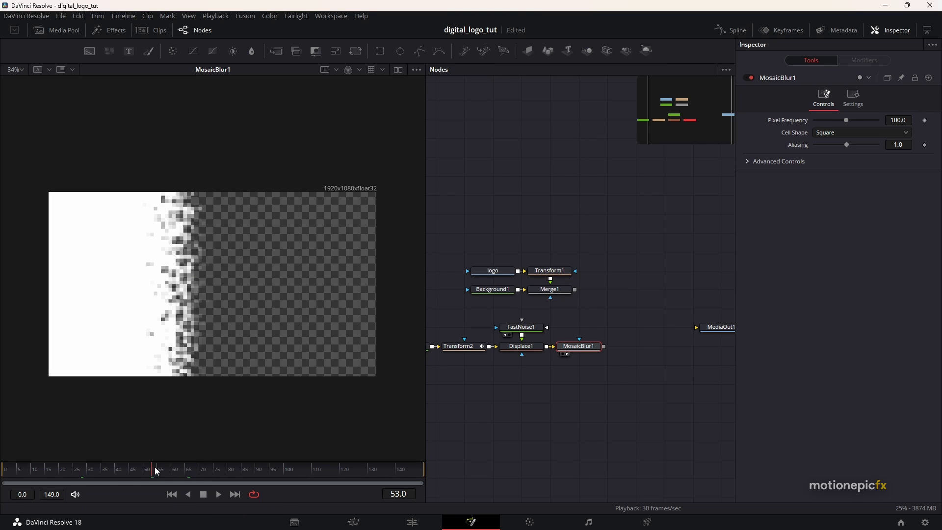
pyautogui.press('space')
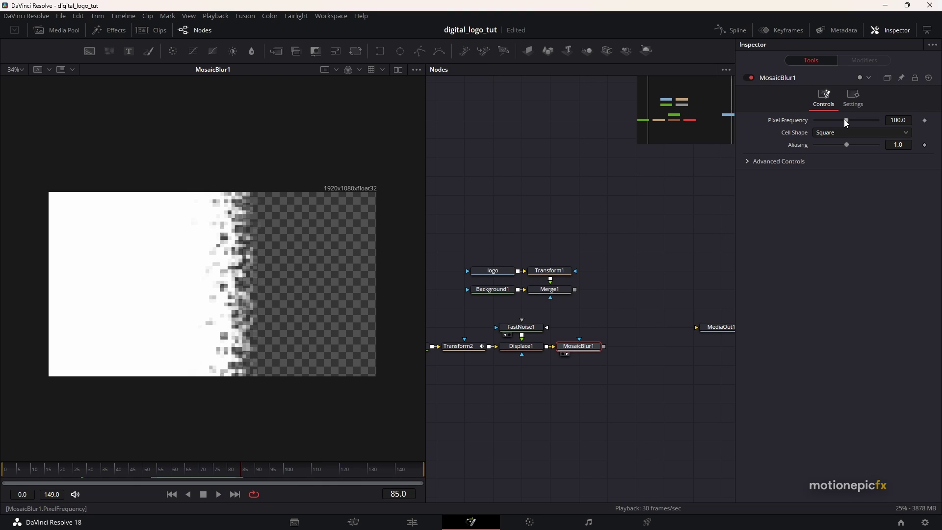
pyautogui.moveTo(845, 121); pyautogui.dragTo(865, 120)
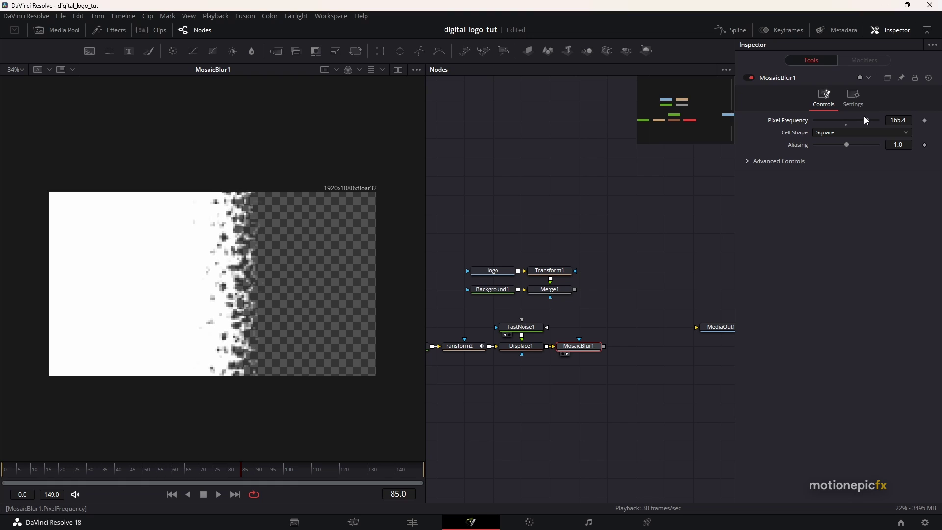
pyautogui.doubleClick(796, 118)
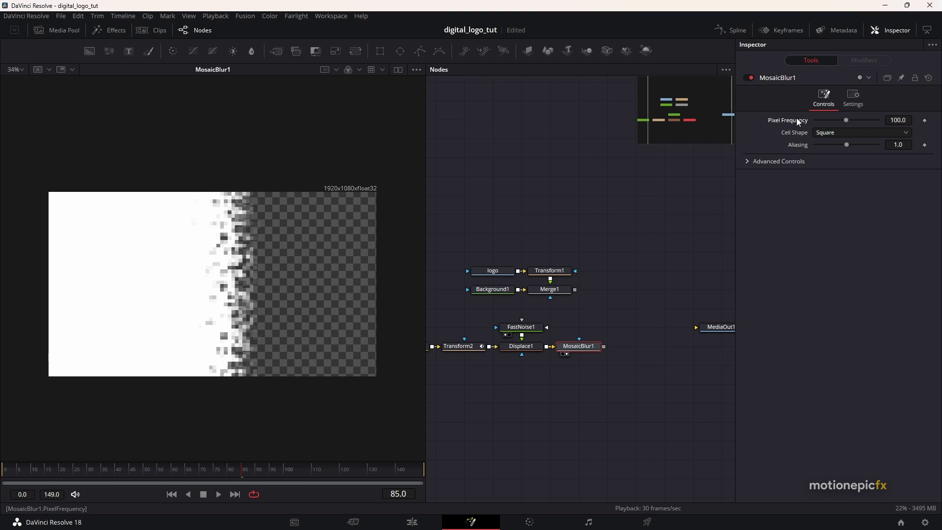
# Step: Compare the Hexagon and Triangle cell shapes for MosaicBlur1, keep Hexagon, and play the animation
pyautogui.click(825, 136)
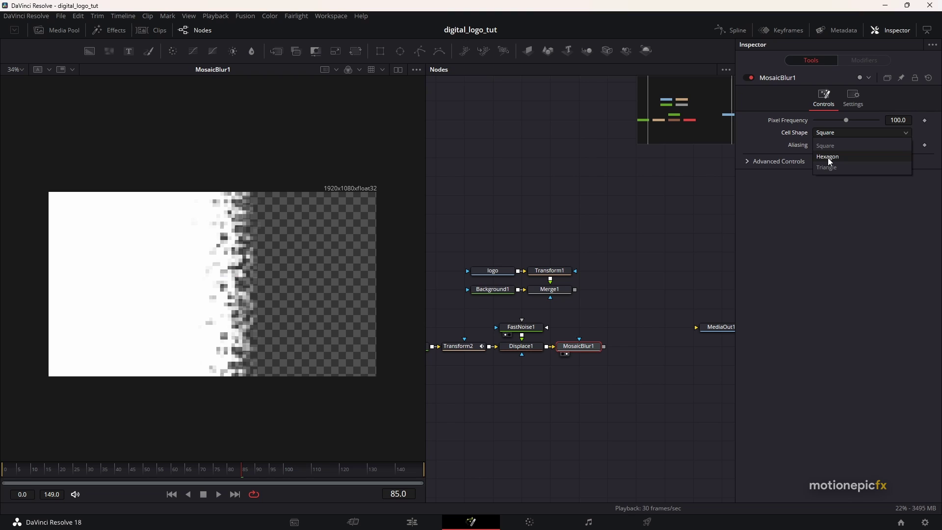
pyautogui.click(828, 157)
pyautogui.click(833, 136)
pyautogui.click(830, 167)
pyautogui.click(831, 130)
pyautogui.click(832, 156)
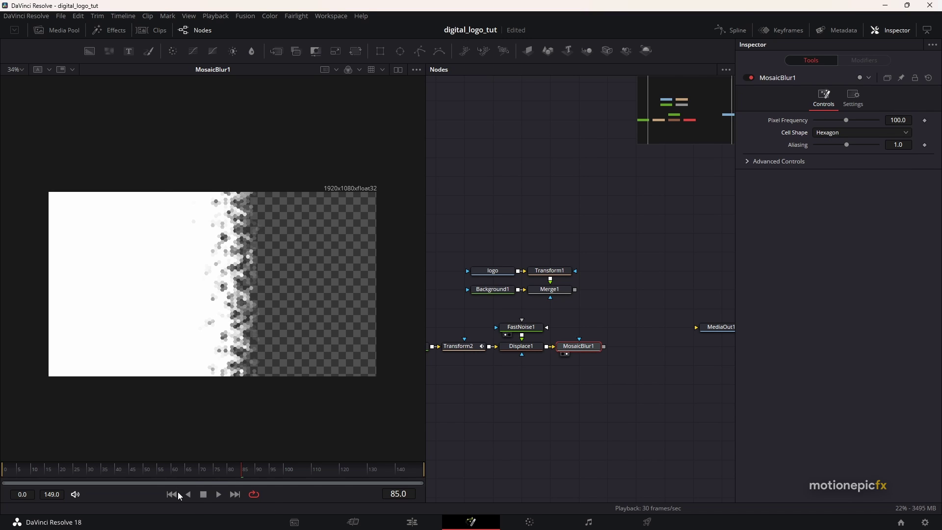
pyautogui.click(129, 463)
pyautogui.press('space')
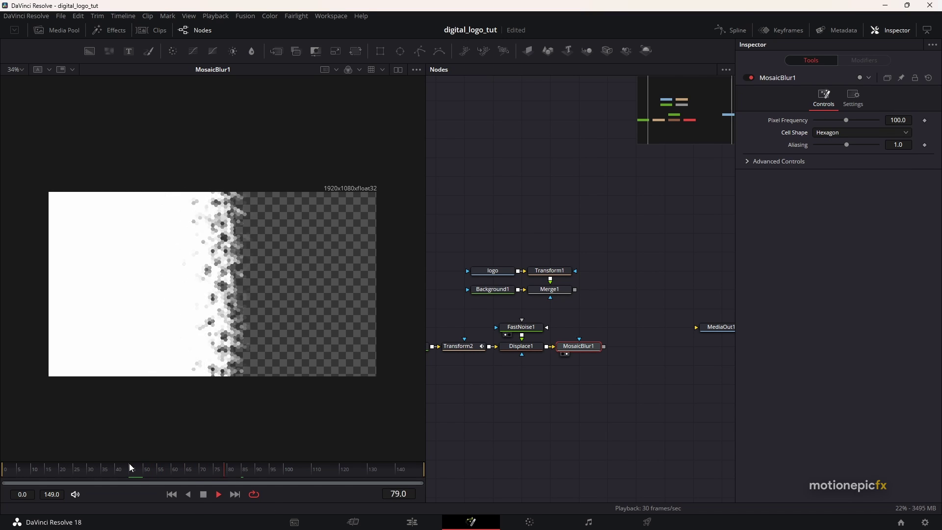
# Step: Stop playback, shift the logo node group over, merge the Merge1 output over MosaicBlur1, and show the resulting merge in the viewer
pyautogui.press('space')
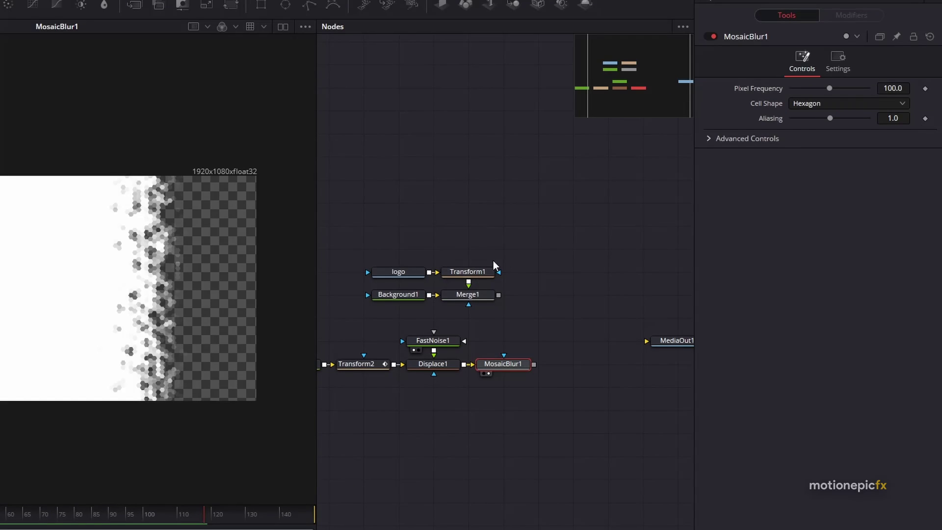
pyautogui.moveTo(517, 259); pyautogui.dragTo(369, 303)
pyautogui.moveTo(440, 296); pyautogui.dragTo(475, 298)
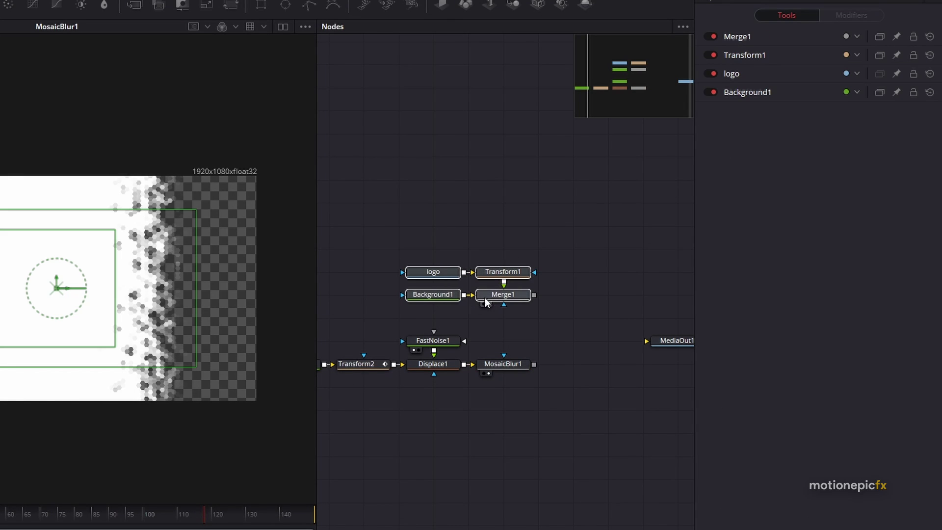
pyautogui.click(527, 320)
pyautogui.moveTo(534, 295); pyautogui.dragTo(534, 363)
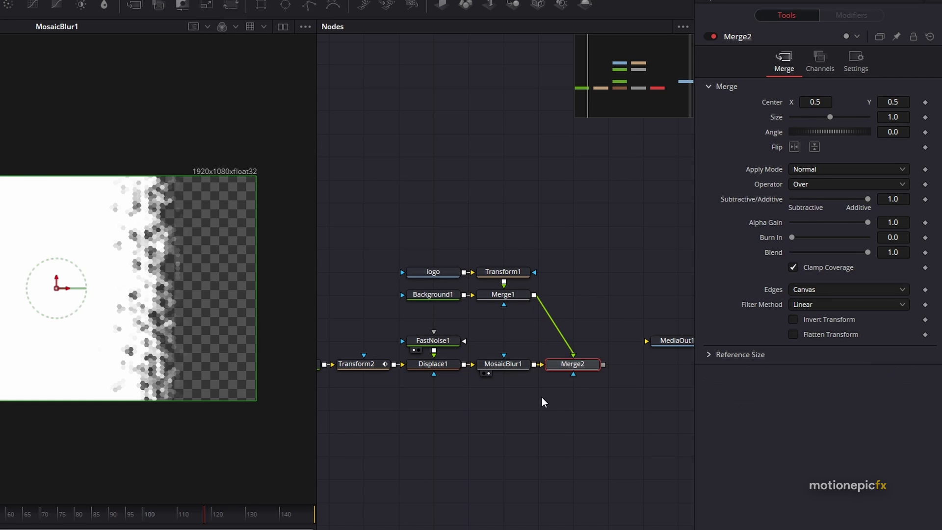
pyautogui.click(571, 367)
pyautogui.press('1')
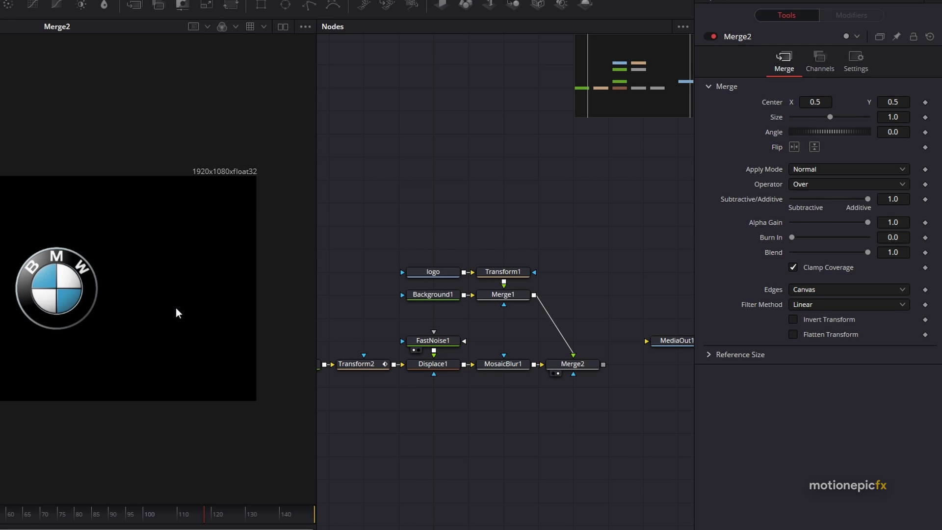
# Step: Set the Alpha of Background1 to 0.0 so the logo's backdrop is transparent
pyautogui.moveTo(437, 295)
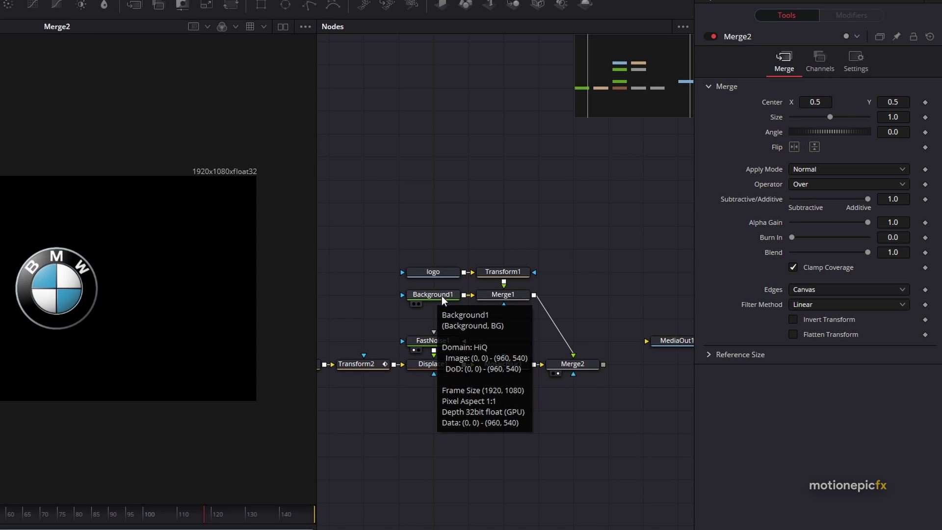
pyautogui.click(440, 294)
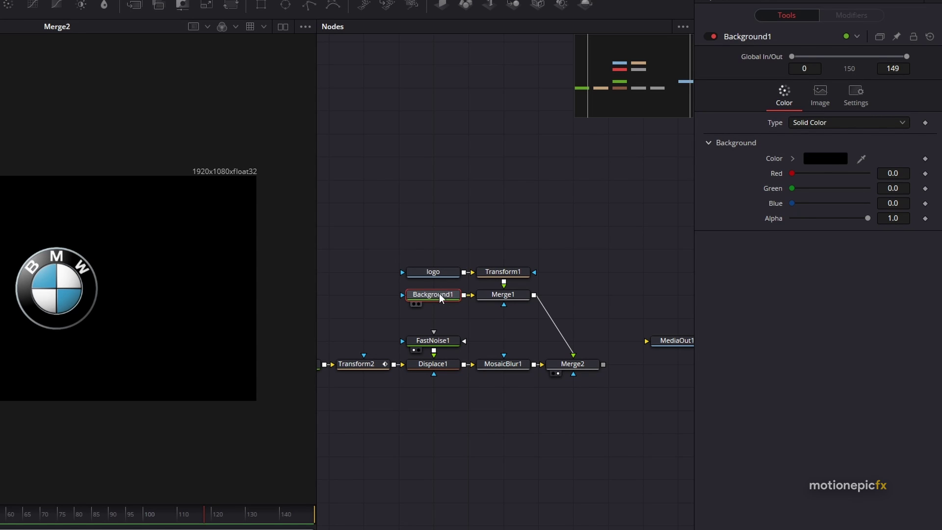
pyautogui.moveTo(433, 298)
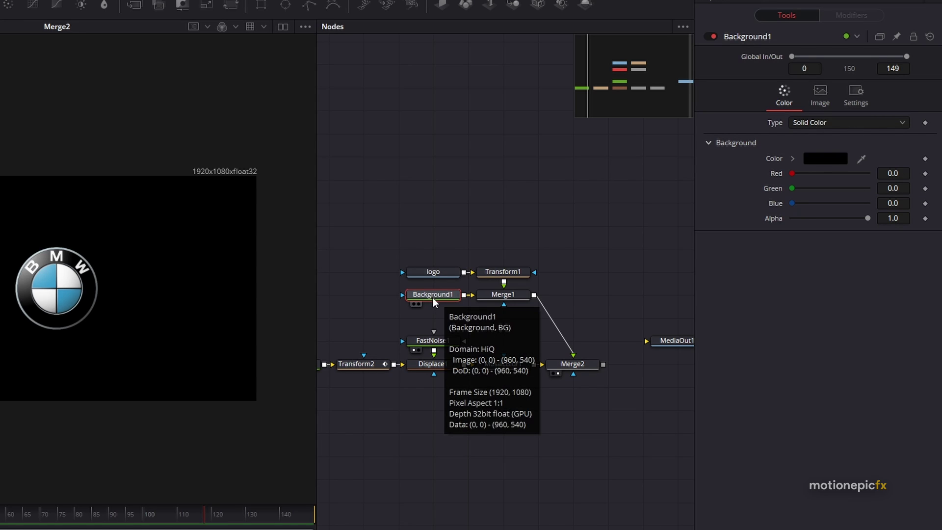
pyautogui.moveTo(869, 218); pyautogui.dragTo(749, 220)
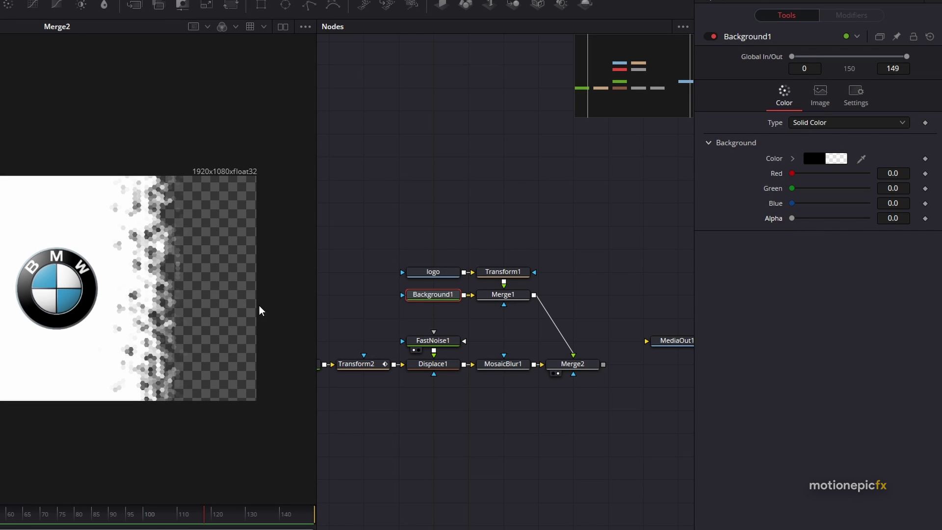
# Step: Set the Operator of Merge2 to In so the mosaic wipe reveals the logo, and check an earlier frame
pyautogui.click(575, 367)
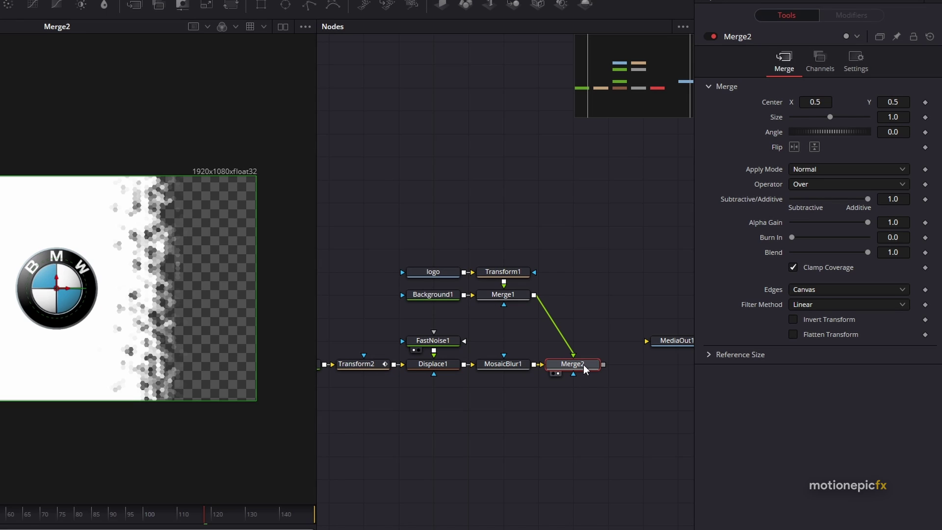
pyautogui.click(816, 186)
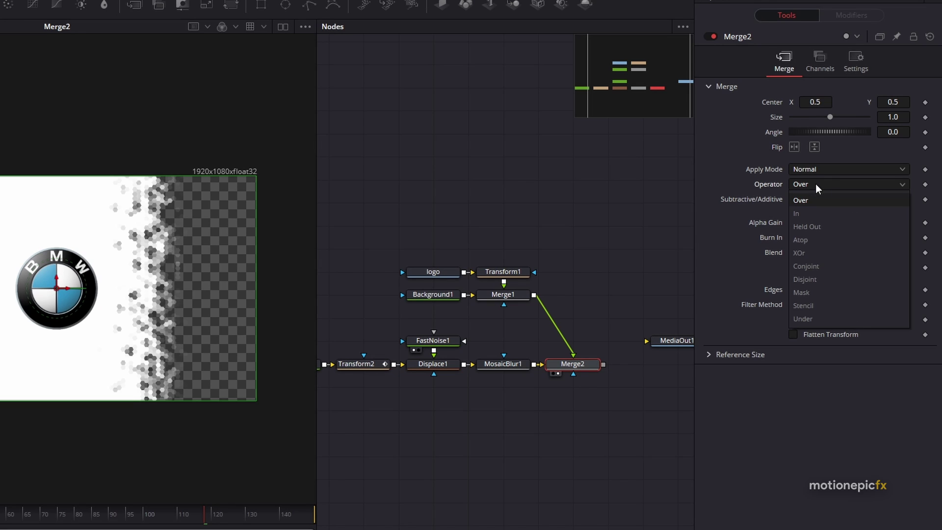
pyautogui.click(807, 214)
pyautogui.click(76, 518)
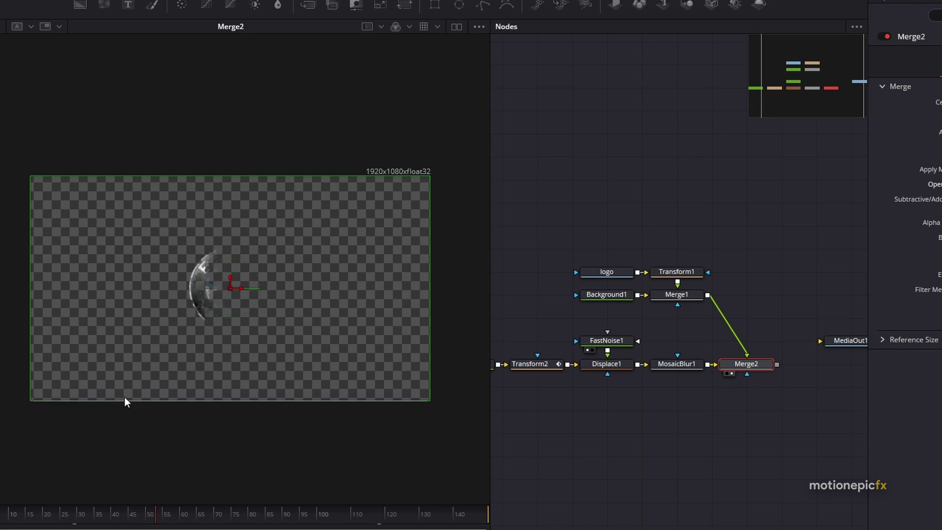
# Step: Turn off the viewer's checkerboard underlay and play the logo reveal
pyautogui.rightClick(323, 255)
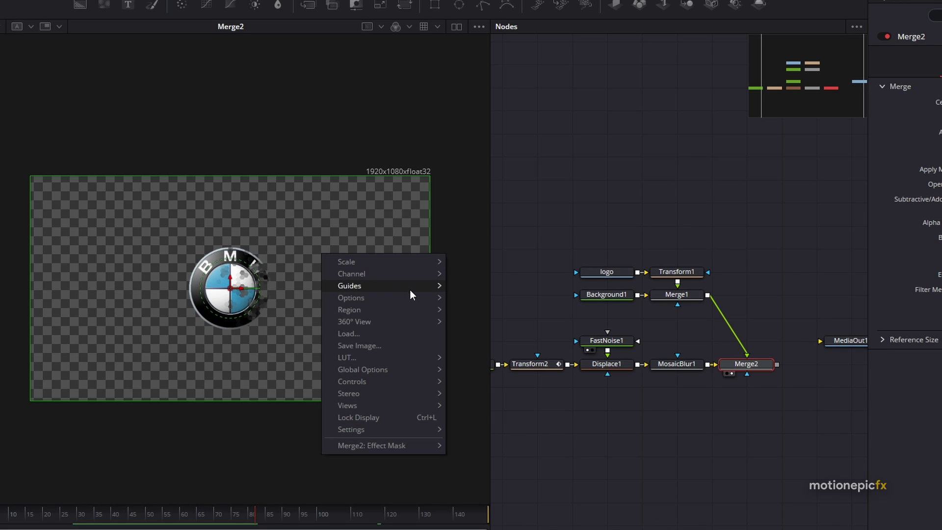
pyautogui.moveTo(414, 295)
pyautogui.click(488, 298)
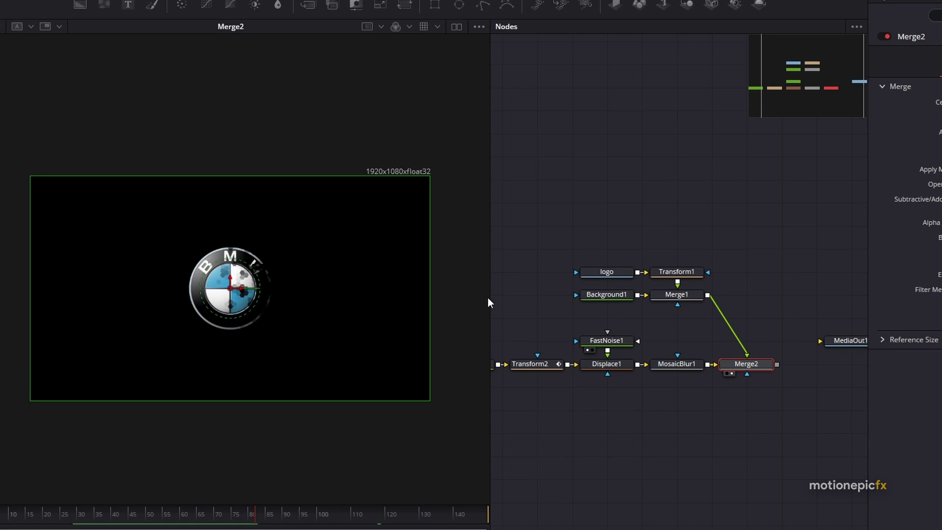
pyautogui.click(76, 518)
pyautogui.press('space')
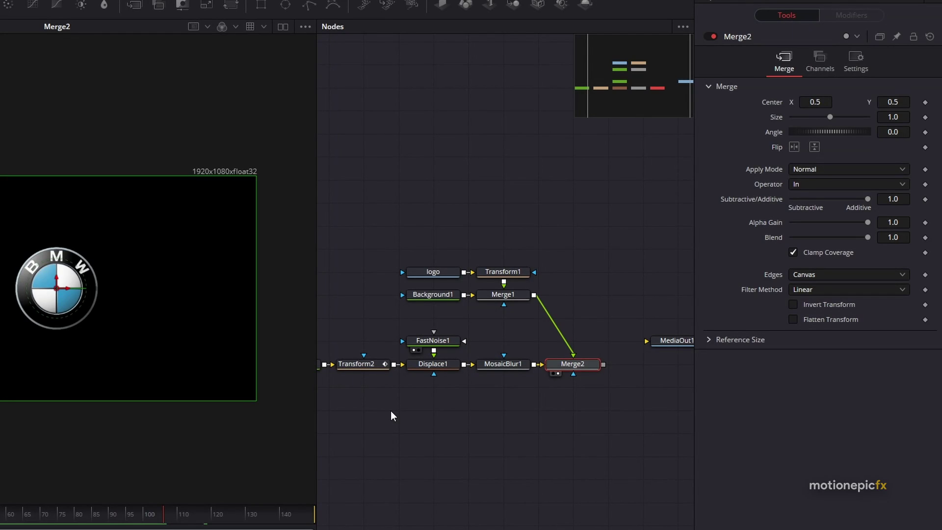
# Step: Align the logo, Background1, Transform1 and Merge1 nodes directly above Merge2 and stop playback
pyautogui.moveTo(371, 408); pyautogui.dragTo(427, 420)
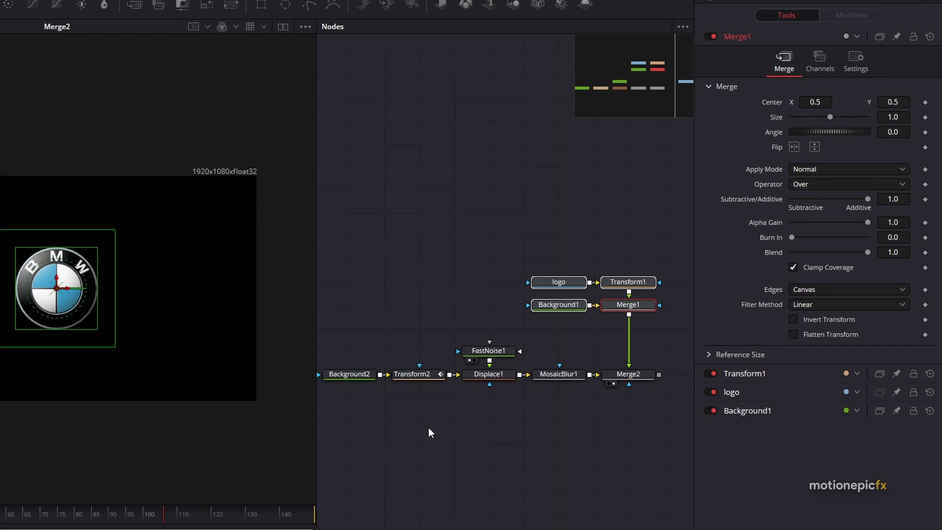
pyautogui.moveTo(430, 430); pyautogui.dragTo(447, 376)
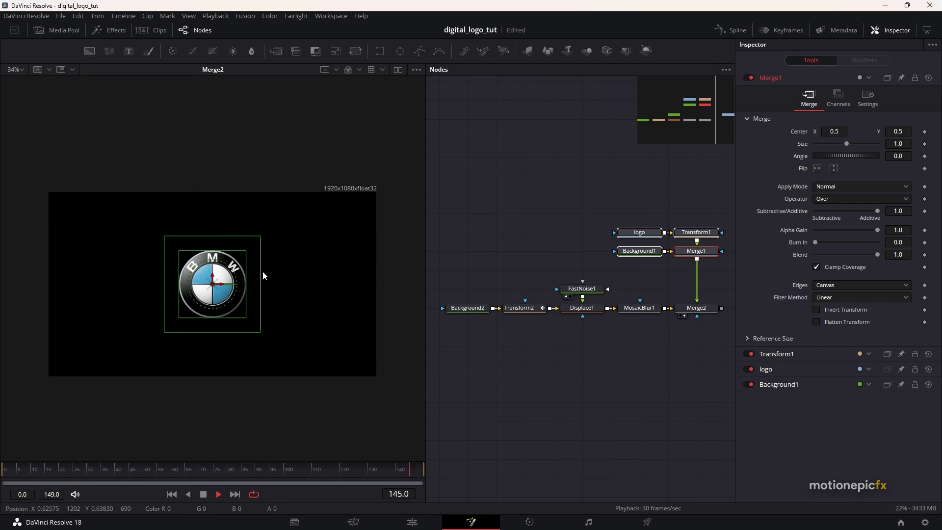
pyautogui.press('space')
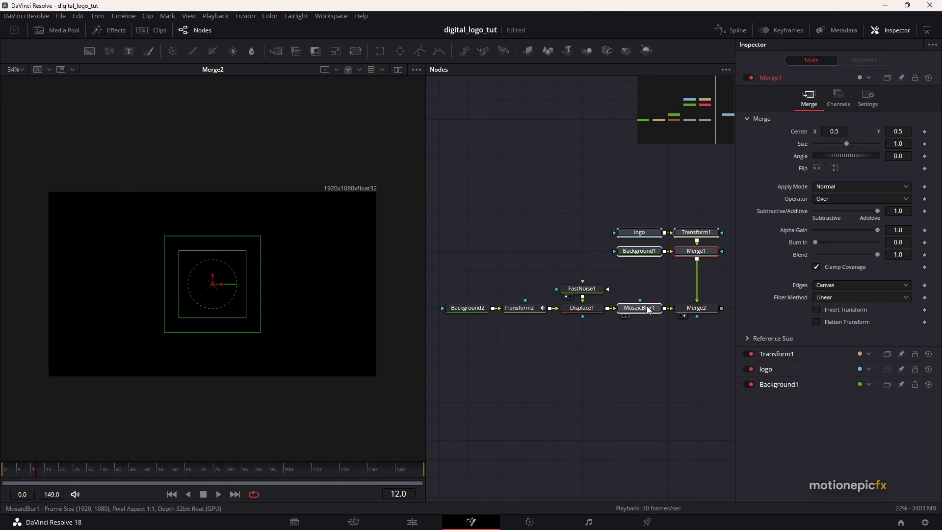
# Step: Show MosaicBlur1 in the viewer and examine its mosaic edge at frame 83
pyautogui.click(625, 315)
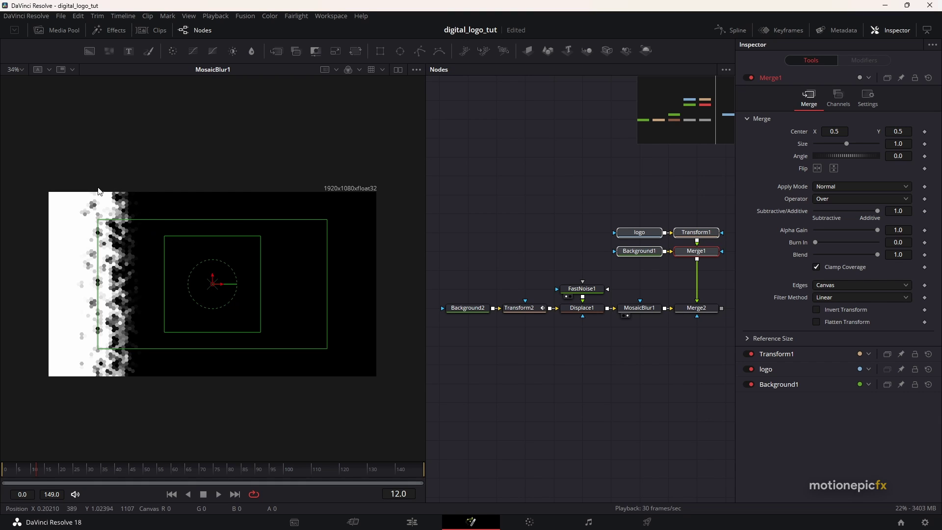
pyautogui.moveTo(227, 469); pyautogui.dragTo(236, 469)
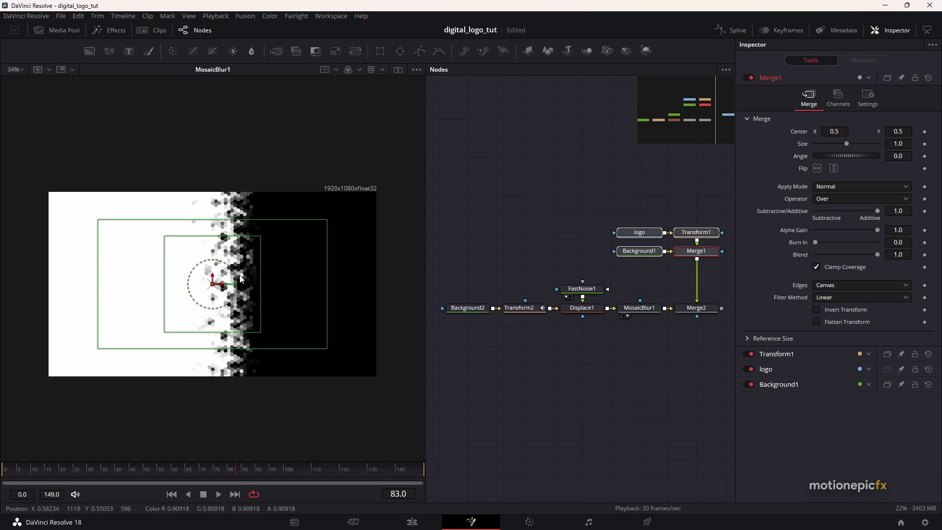
pyautogui.click(530, 363)
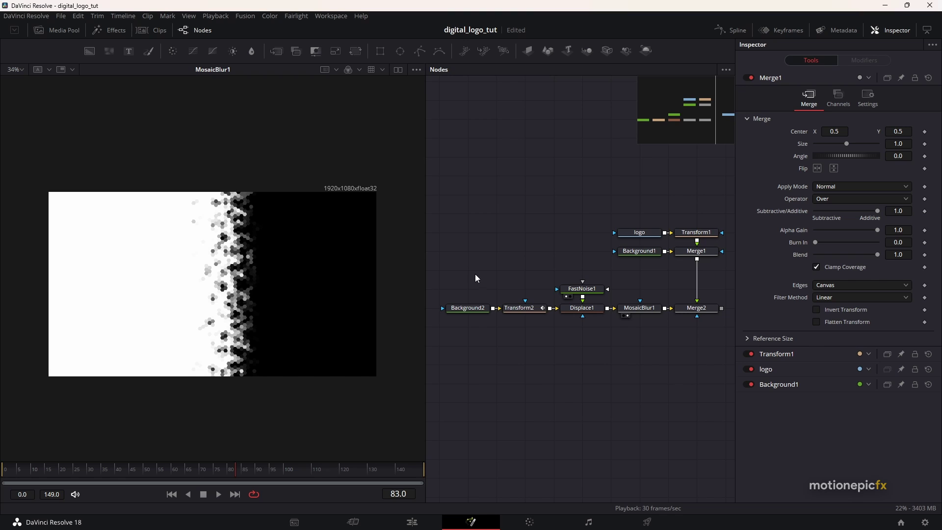
# Step: Paste an instance of the Background2-to-MosaicBlur1 chain, including FastNoise1, below the original and merge its output over Merge2
pyautogui.moveTo(455, 273); pyautogui.dragTo(647, 324)
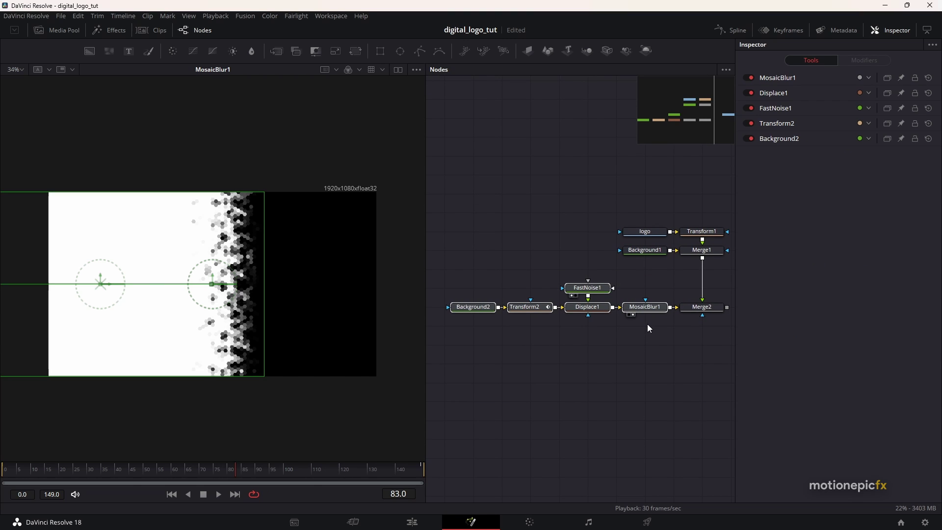
pyautogui.click(462, 364)
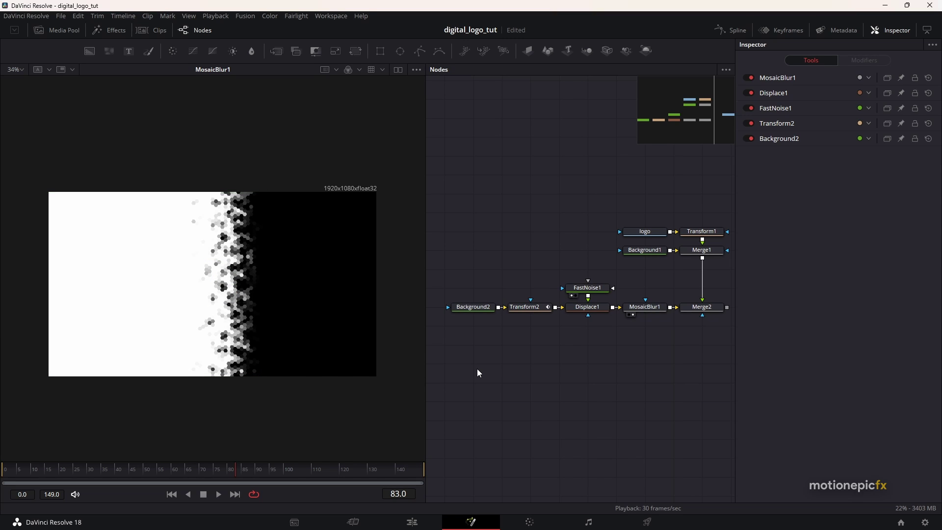
pyautogui.hotkey('ctrl', 'shift', 'v')
pyautogui.moveTo(670, 363); pyautogui.dragTo(728, 308)
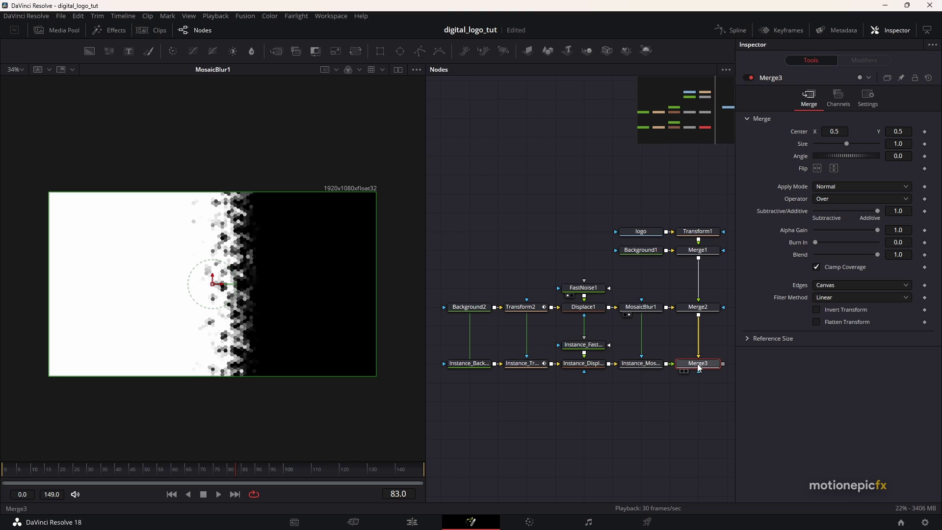
# Step: Show Merge3 in the viewer, set its Operator to In, and preview the masked wipe around frame 65
pyautogui.moveTo(694, 366); pyautogui.dragTo(341, 271)
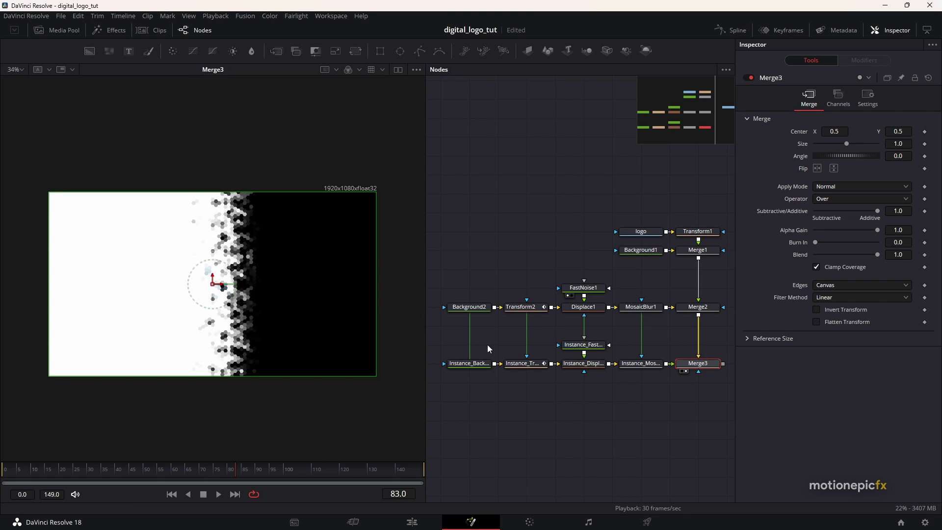
pyautogui.click(832, 199)
pyautogui.click(829, 222)
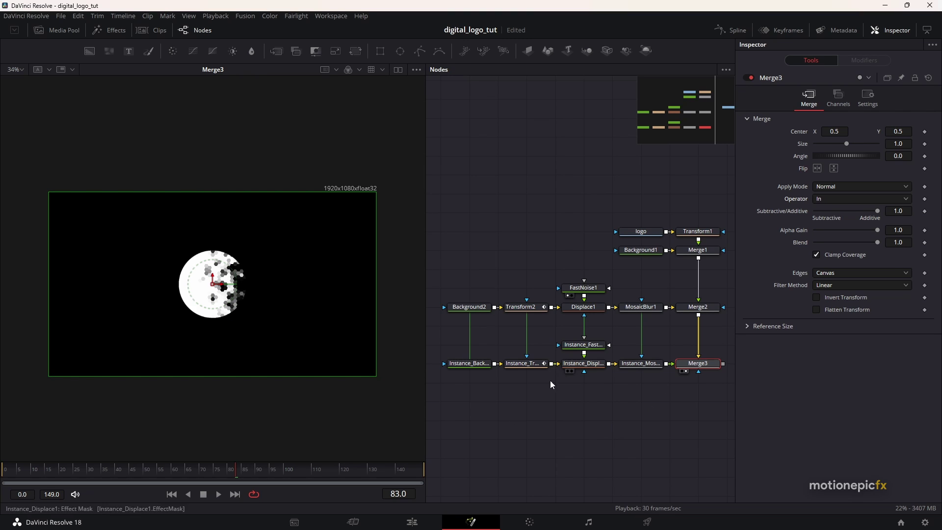
pyautogui.moveTo(191, 471)
pyautogui.mouseDown()
pyautogui.moveTo(166, 472)
pyautogui.moveTo(184, 471)
pyautogui.mouseUp()
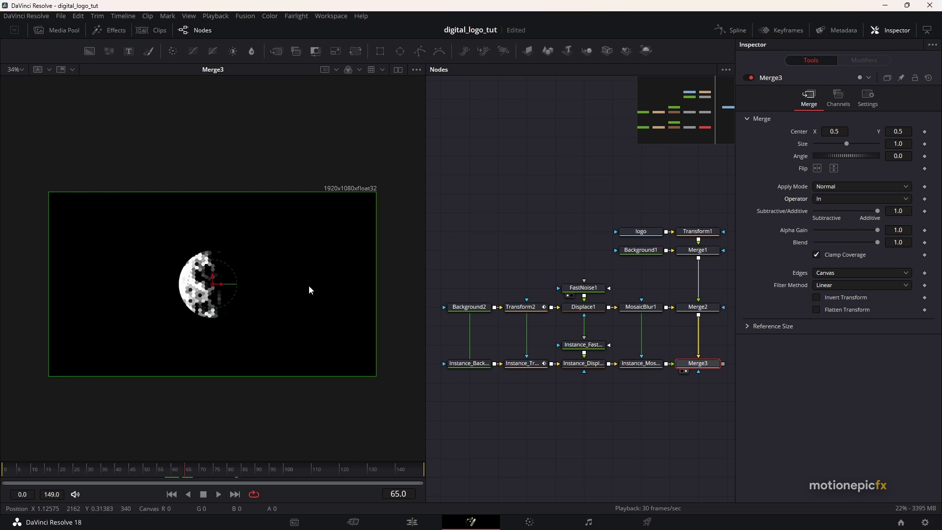
# Step: Paste another copy of the instanced mosaic chain below the existing one and merge its output over Merge3
pyautogui.scroll(-3, 631, 422)
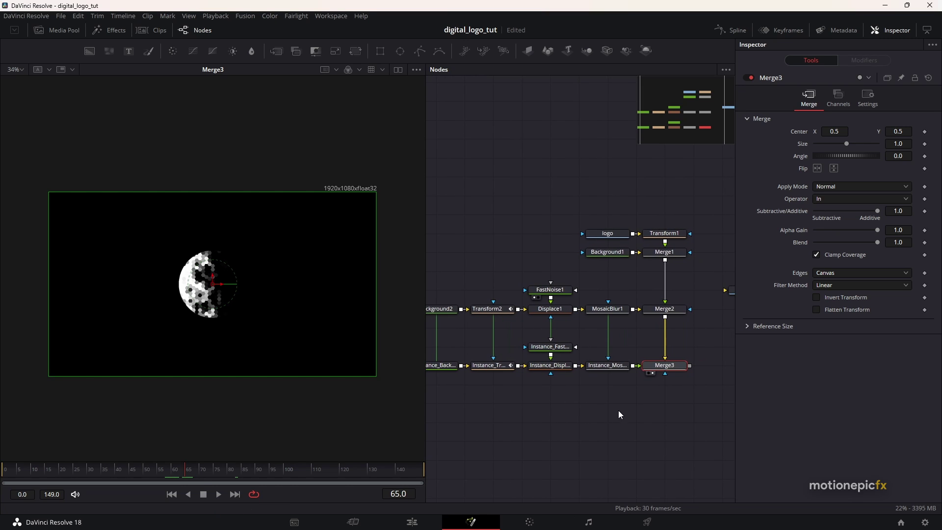
pyautogui.click(509, 379)
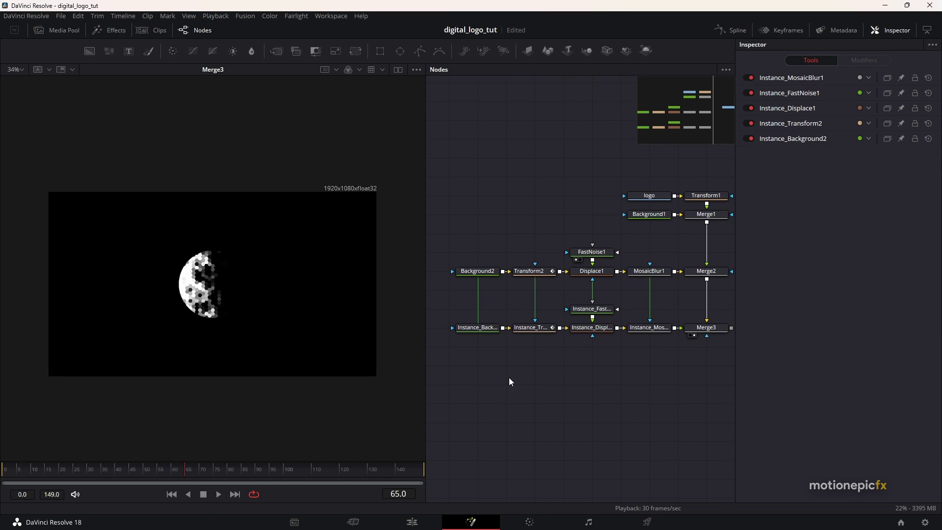
pyautogui.hotkey('ctrl', 'v')
pyautogui.moveTo(670, 367); pyautogui.dragTo(640, 378)
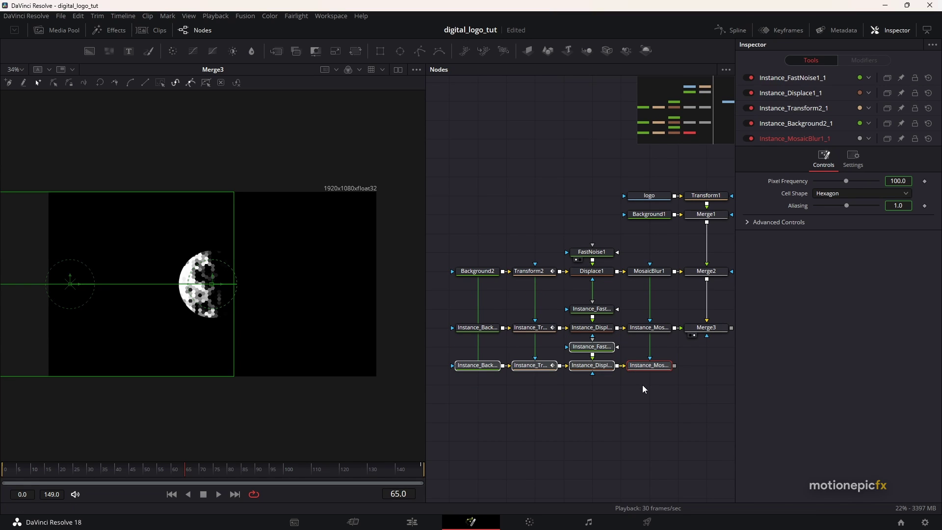
pyautogui.moveTo(646, 415); pyautogui.dragTo(610, 426)
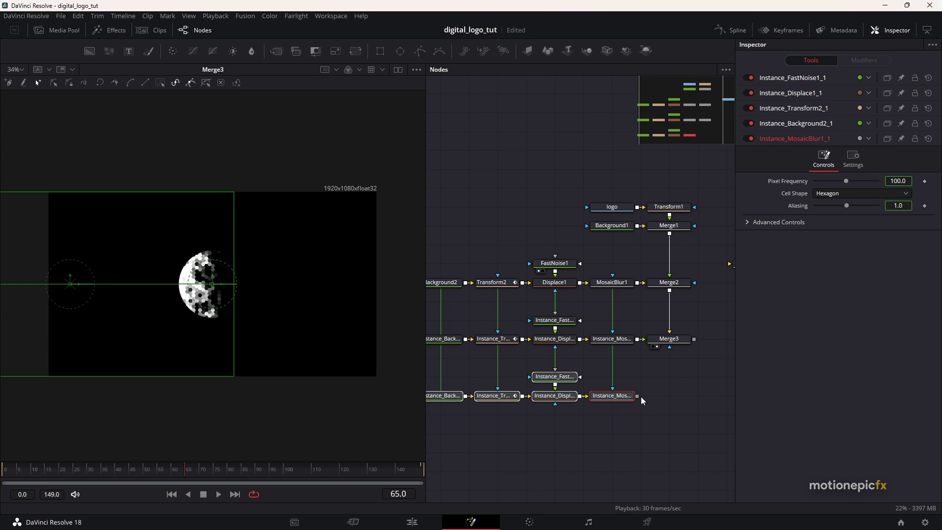
pyautogui.moveTo(637, 395); pyautogui.dragTo(693, 344)
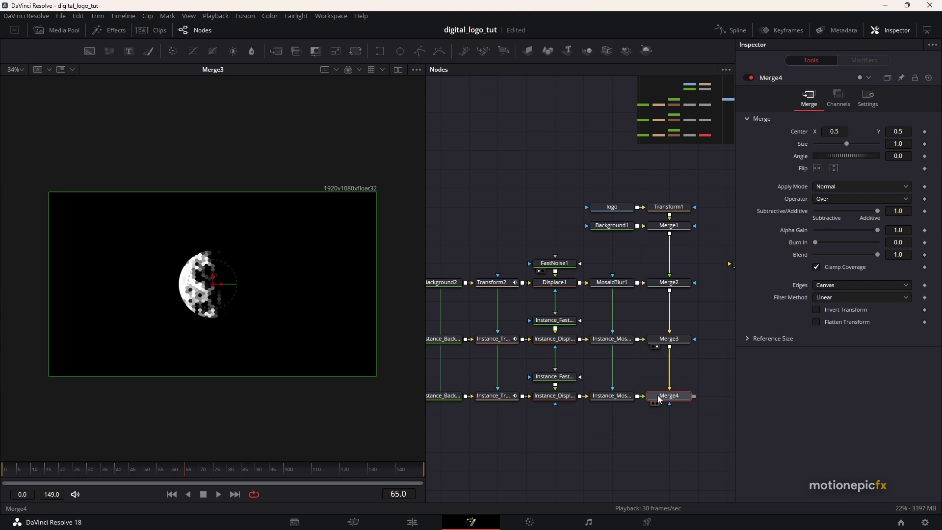
# Step: Show Merge4 in the viewer, try the In operator, set it to Stencil instead, and scrub to frame 73
pyautogui.moveTo(672, 399); pyautogui.dragTo(529, 340)
pyautogui.moveTo(475, 320); pyautogui.dragTo(336, 282)
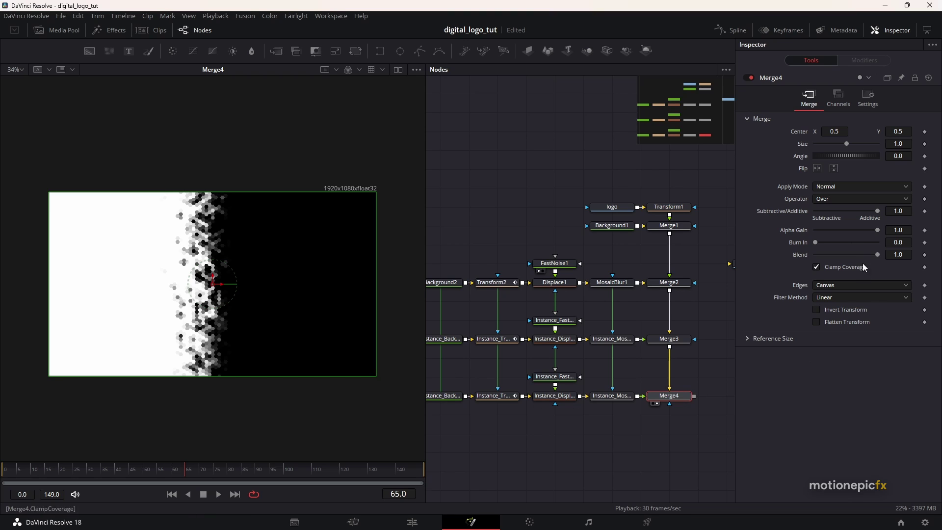
pyautogui.click(824, 200)
pyautogui.click(825, 222)
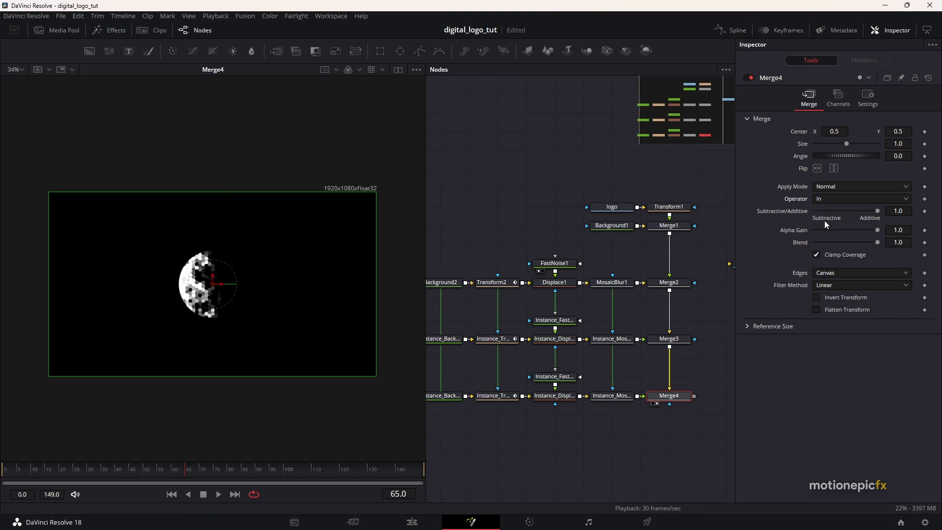
pyautogui.click(830, 199)
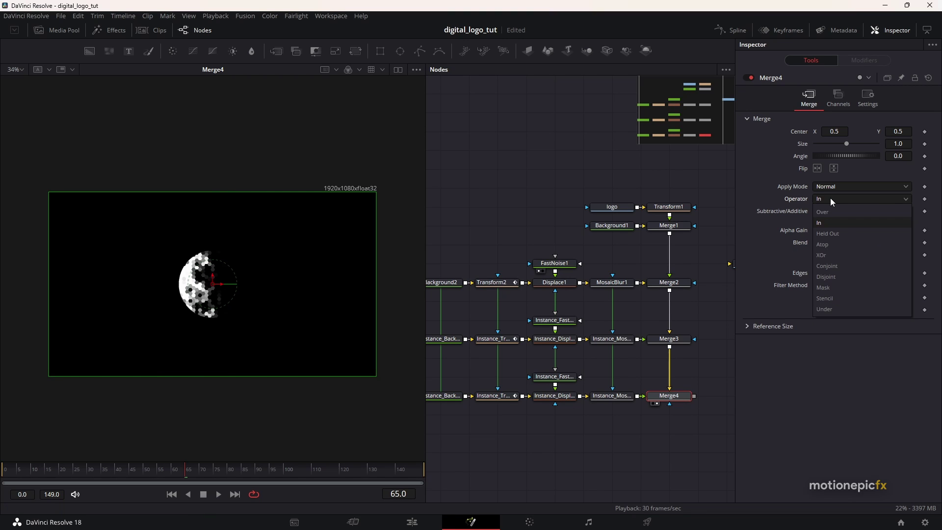
pyautogui.click(822, 300)
pyautogui.moveTo(117, 471); pyautogui.dragTo(210, 468)
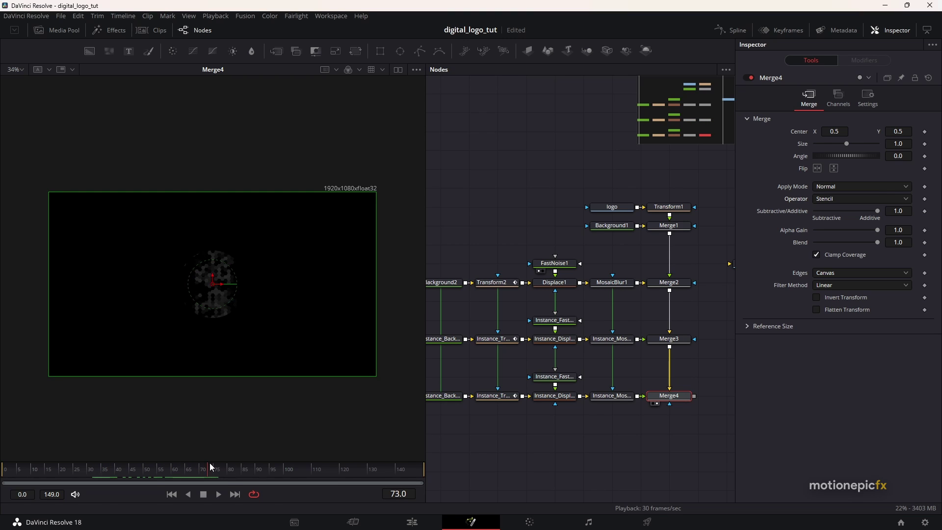
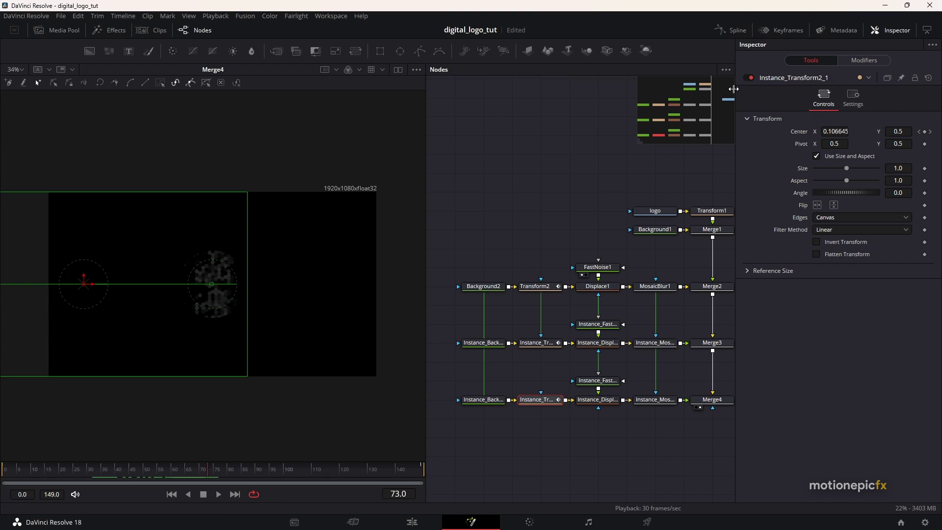
# Step: Try delaying the third wipe by moving the first Displacement keyframe of Instance_Transform2_1 to frame 10 on its spline
pyautogui.click(736, 30)
pyautogui.click(35, 414)
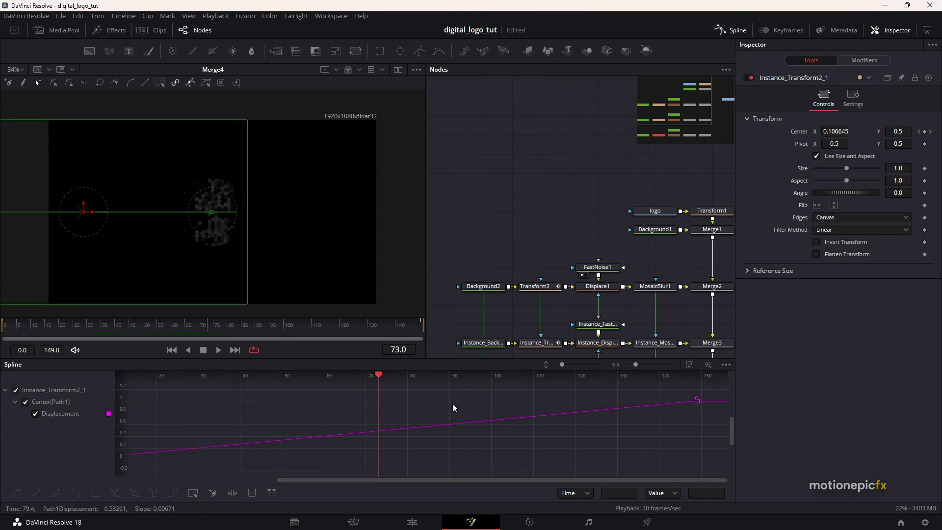
pyautogui.click(689, 365)
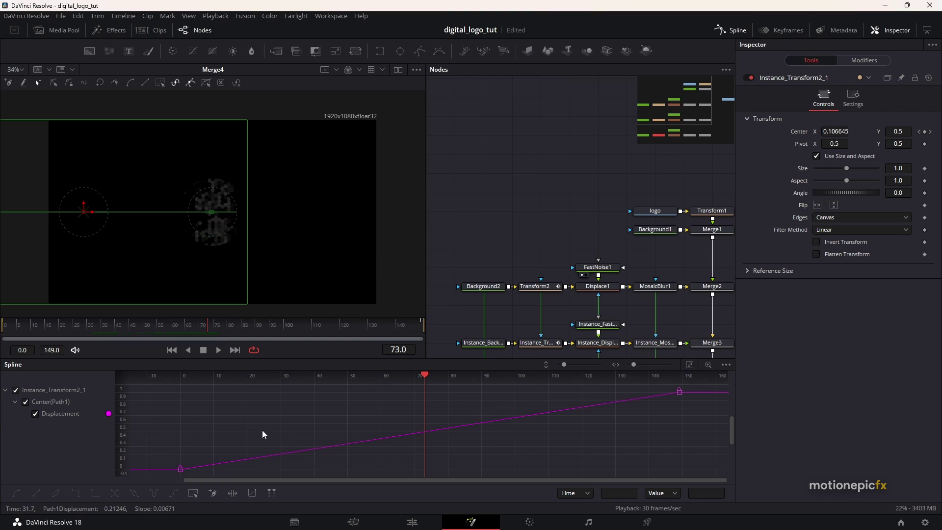
pyautogui.moveTo(157, 460); pyautogui.dragTo(212, 474)
pyautogui.click(211, 462)
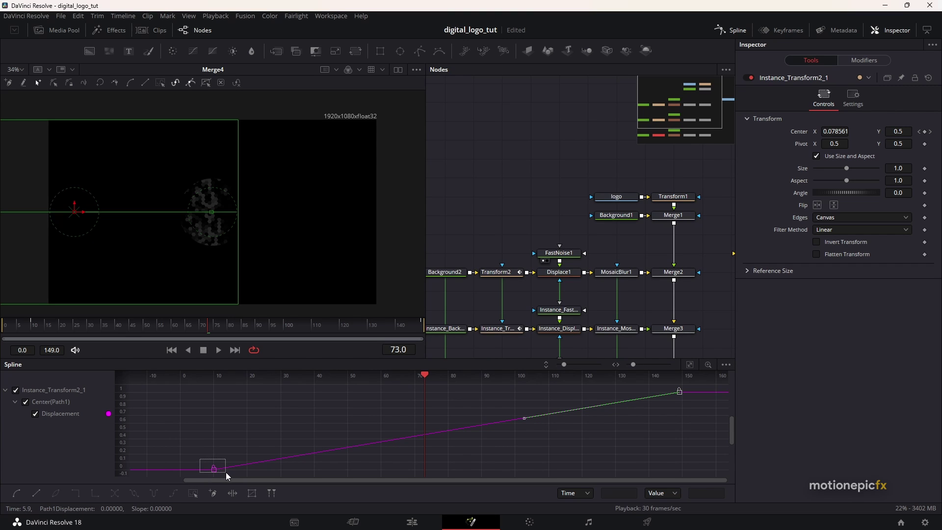
pyautogui.moveTo(226, 472); pyautogui.dragTo(226, 473)
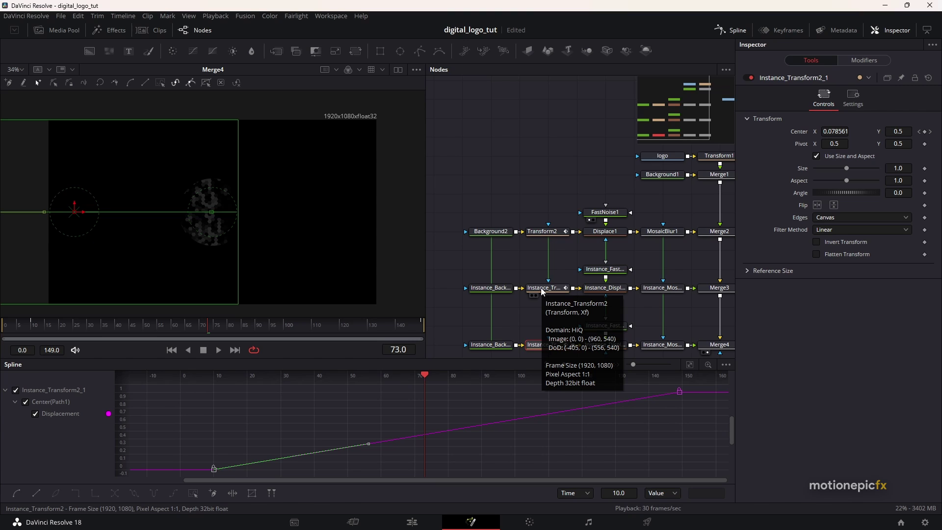
# Step: Examine the Displacement splines of Instance_Transform2 and Transform2 to compare their start keyframes with the third wipe's
pyautogui.click(547, 291)
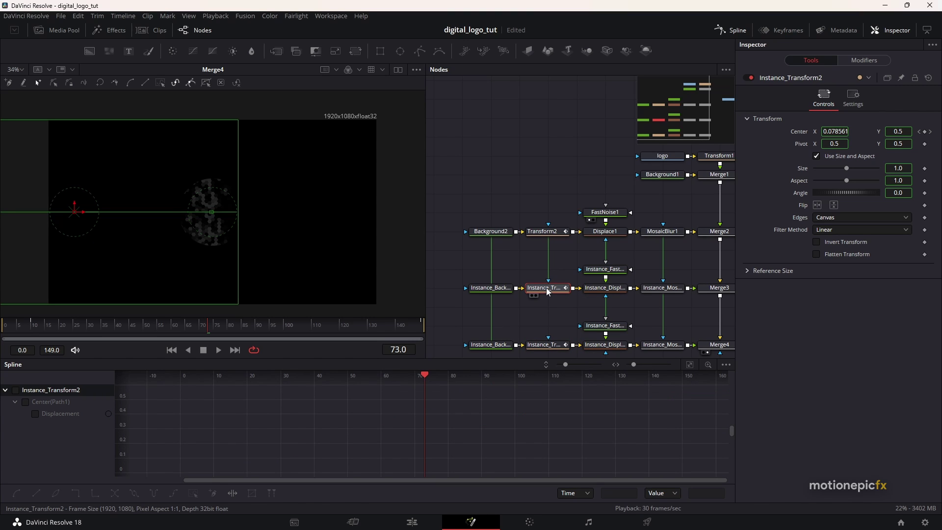
pyautogui.press('1')
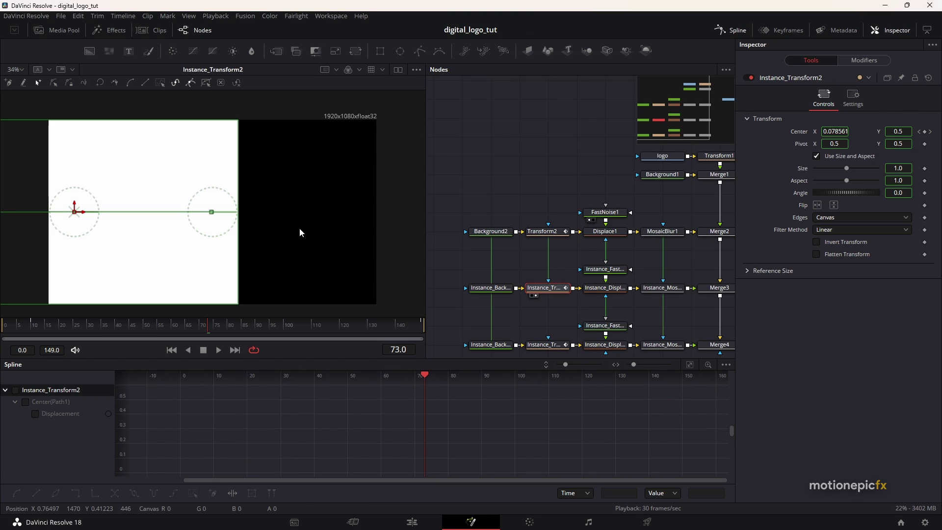
pyautogui.click(37, 411)
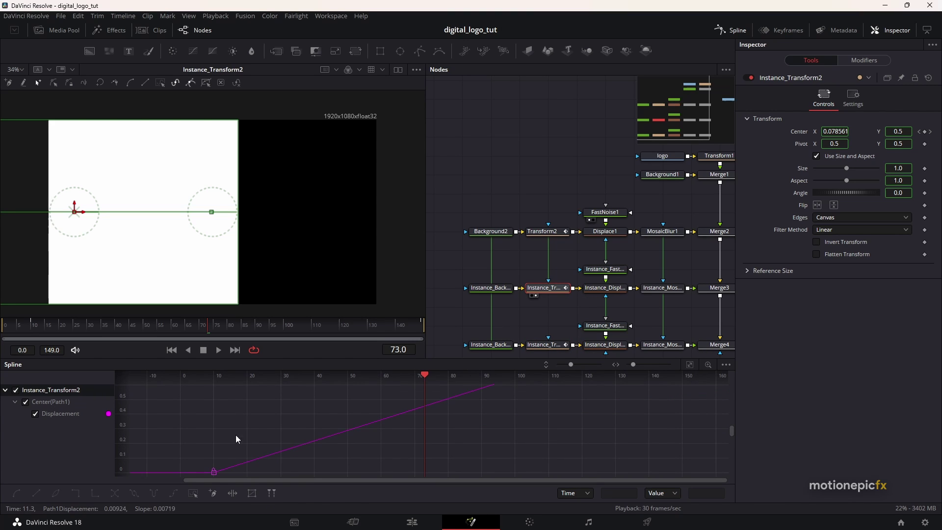
pyautogui.click(214, 472)
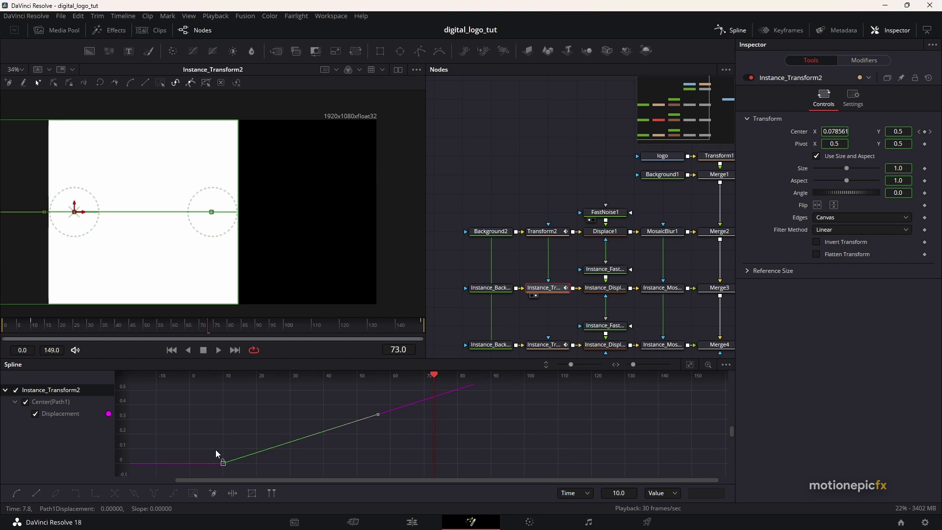
pyautogui.click(555, 232)
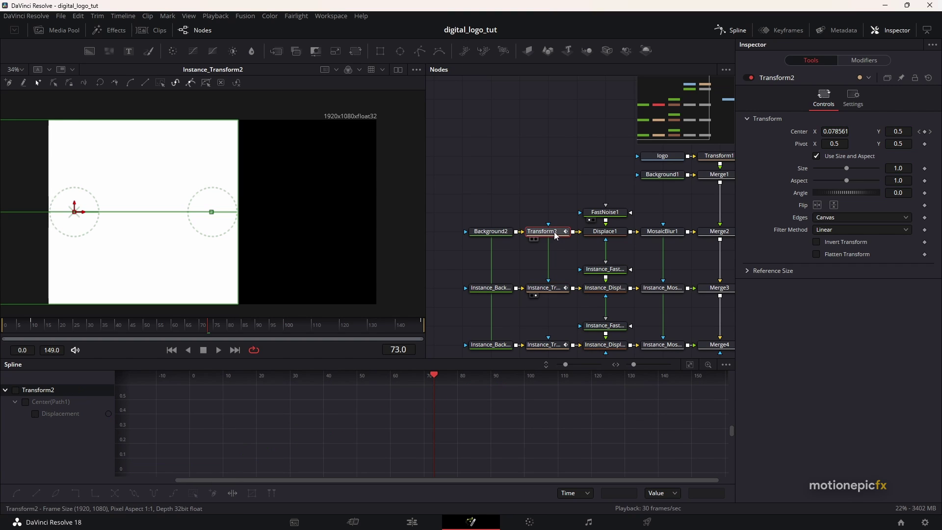
pyautogui.click(35, 414)
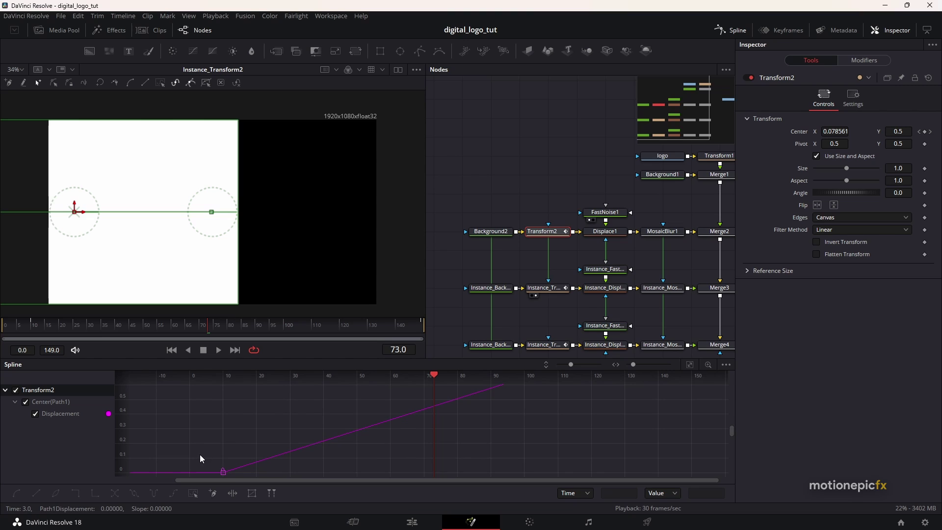
pyautogui.moveTo(199, 454); pyautogui.dragTo(238, 483)
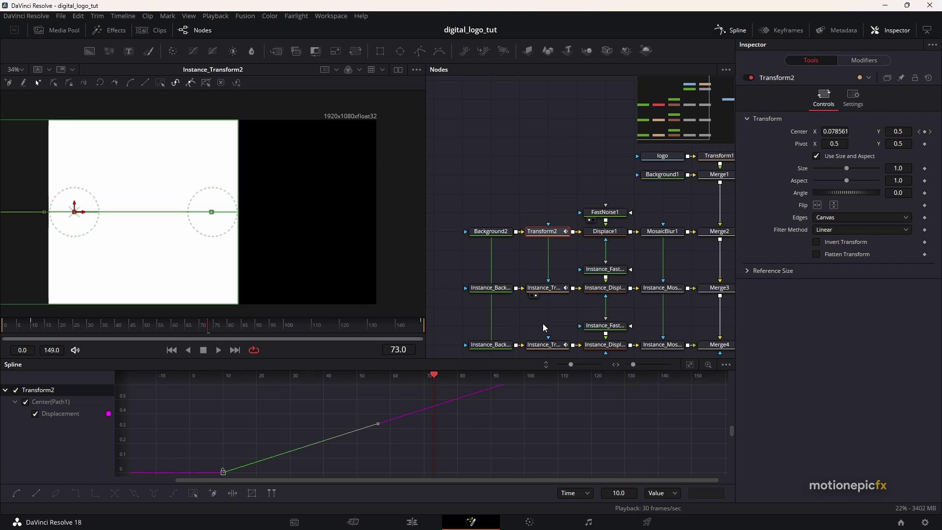
pyautogui.press('space')
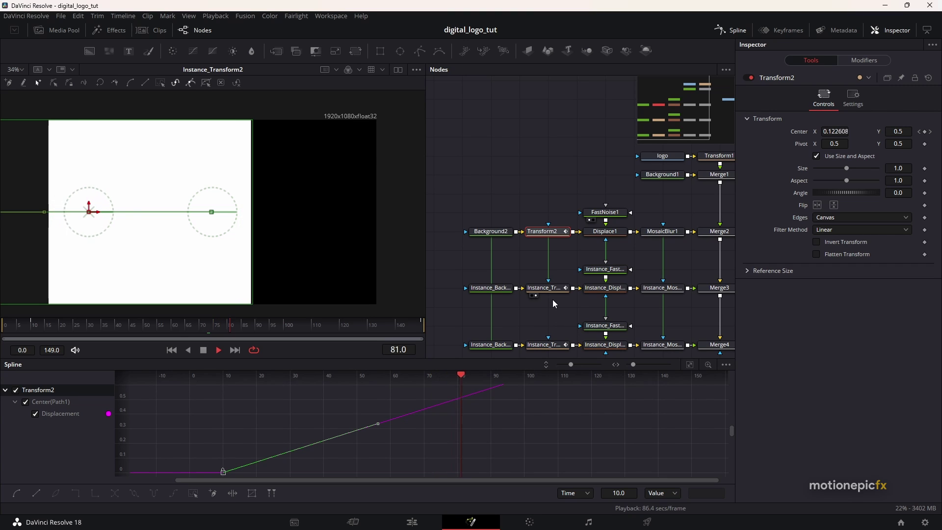
pyautogui.press('space')
pyautogui.moveTo(550, 305); pyautogui.dragTo(555, 197)
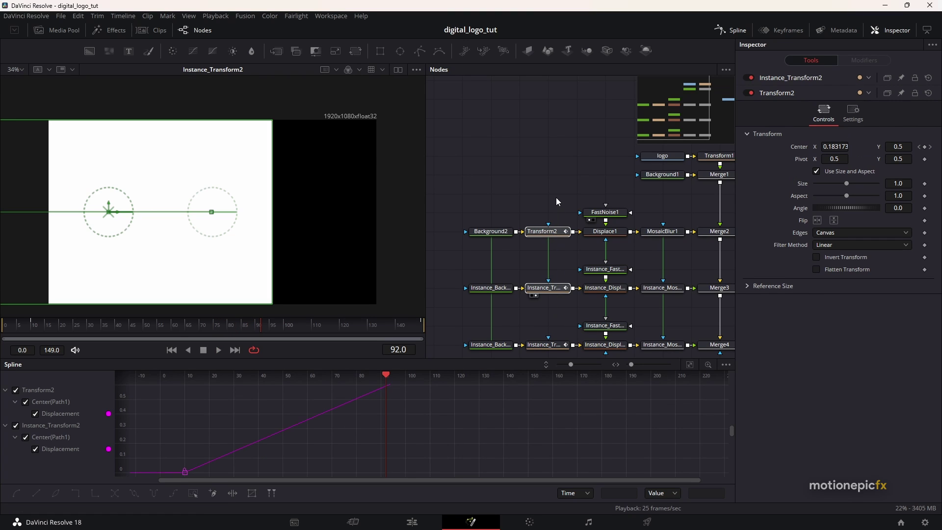
pyautogui.click(730, 30)
# Step: Replace Instance_Transform2_1 in the lowest mosaic chain with an independent copy of Transform2, placed after Instance_Background2_1
pyautogui.click(549, 344)
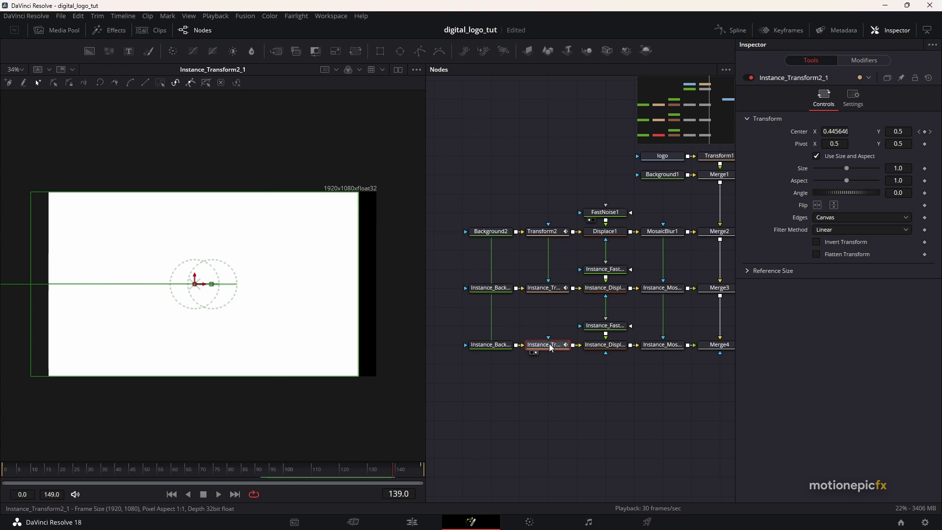
pyautogui.rightClick(551, 346)
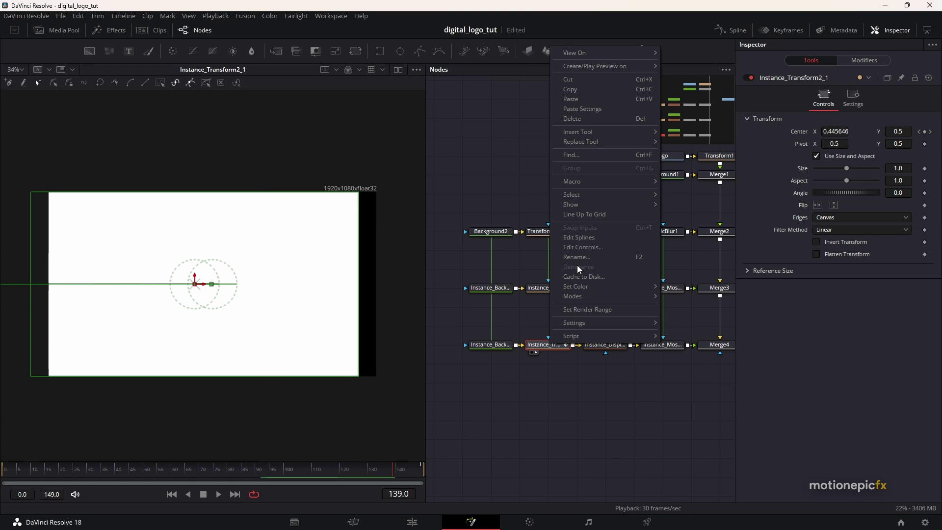
pyautogui.click(540, 335)
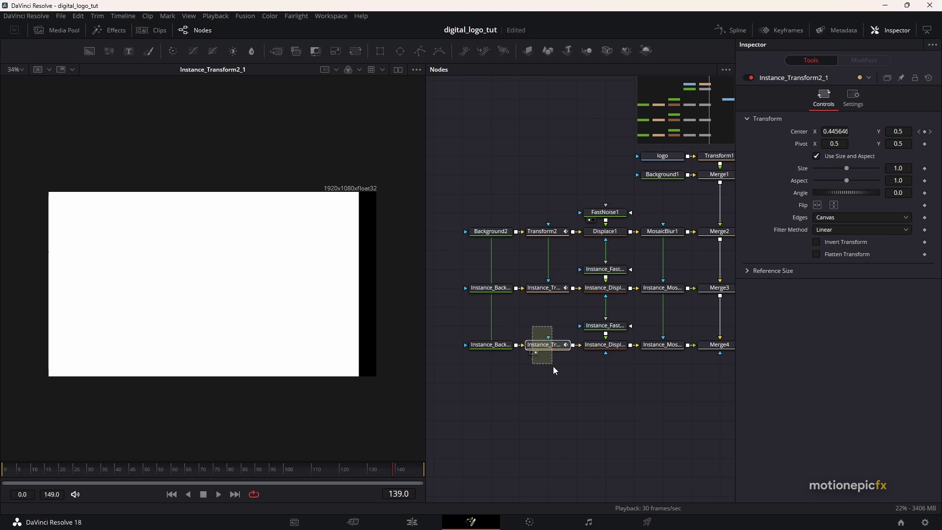
pyautogui.moveTo(552, 366); pyautogui.dragTo(554, 367)
pyautogui.press('Delete')
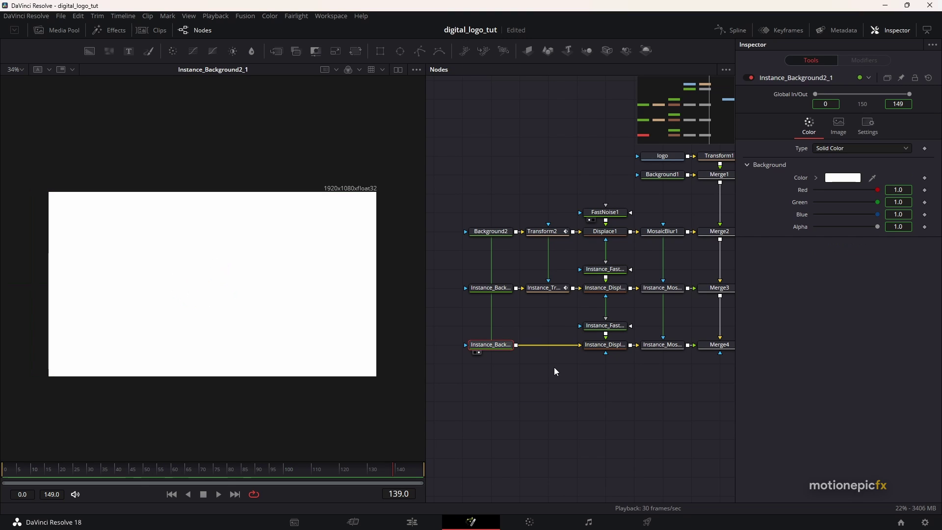
pyautogui.click(551, 232)
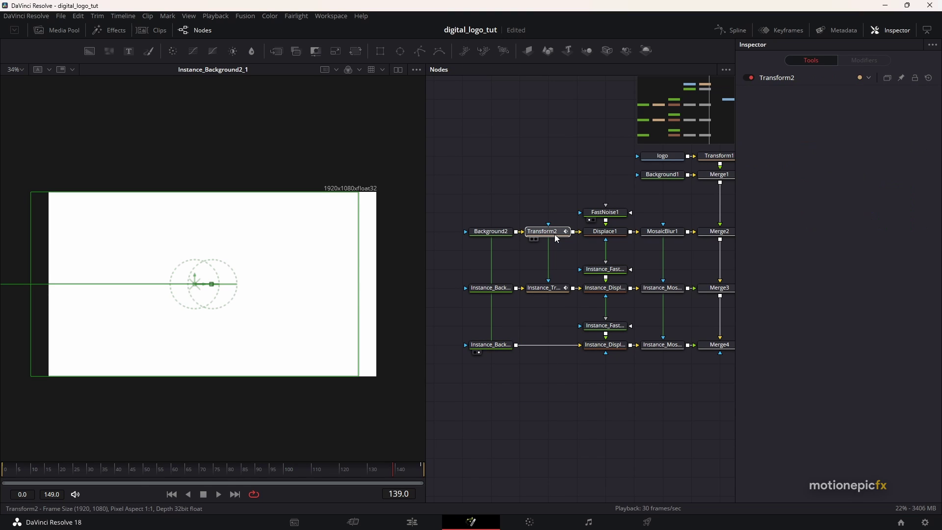
pyautogui.click(500, 345)
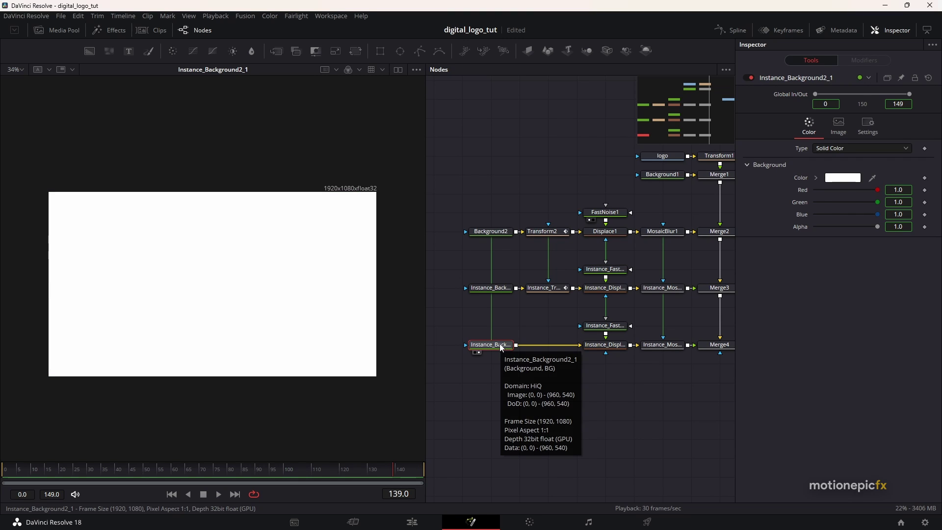
pyautogui.hotkey('ctrl', 'v')
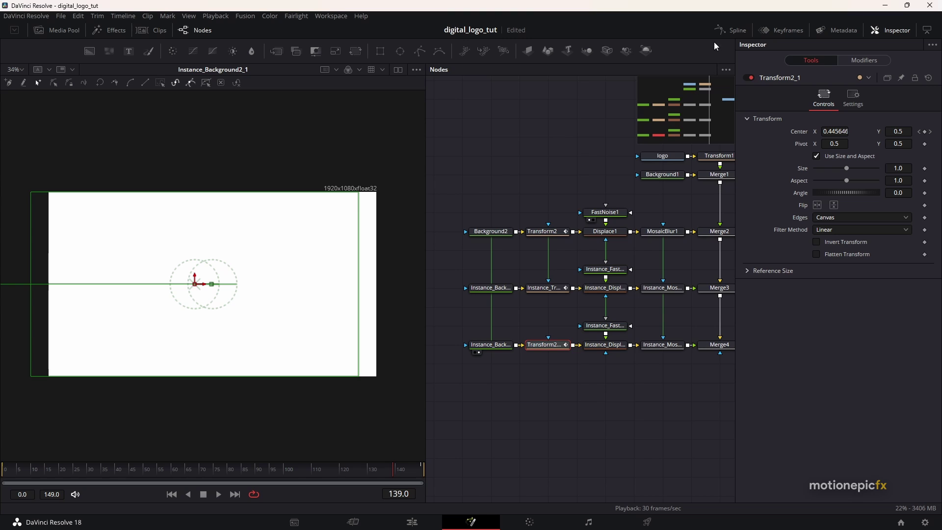
# Step: Display the Displacement spline of Transform2_1, fitted to view, and show Merge4 in the viewer at frame 45
pyautogui.click(732, 28)
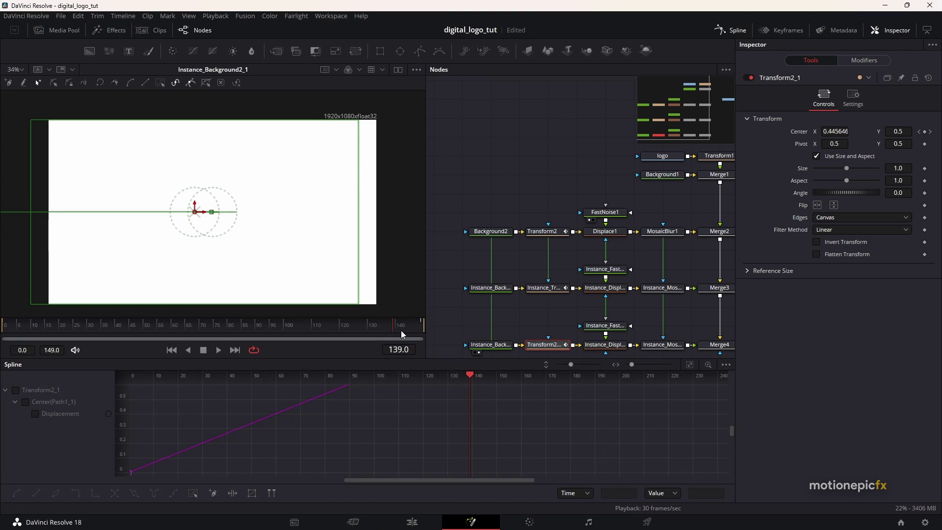
pyautogui.click(691, 365)
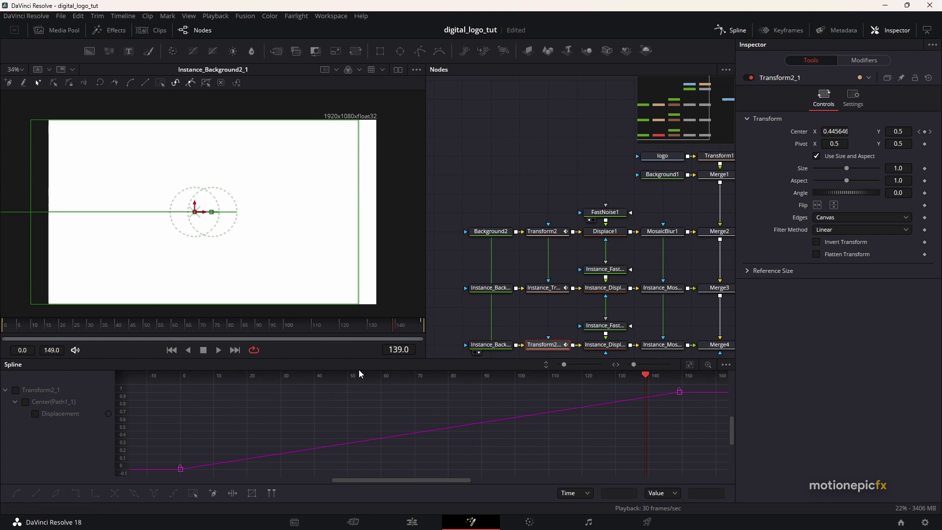
pyautogui.click(36, 414)
pyautogui.moveTo(162, 455); pyautogui.dragTo(198, 476)
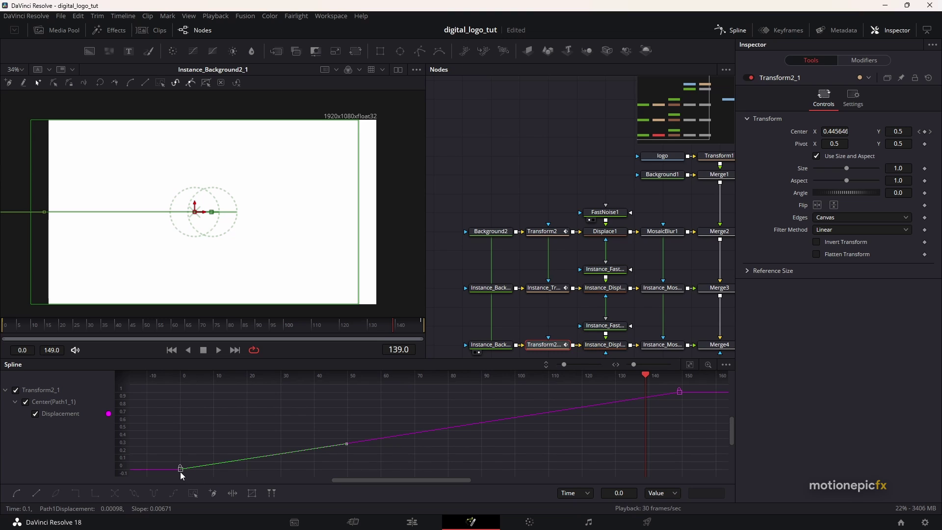
pyautogui.moveTo(603, 328); pyautogui.dragTo(496, 293)
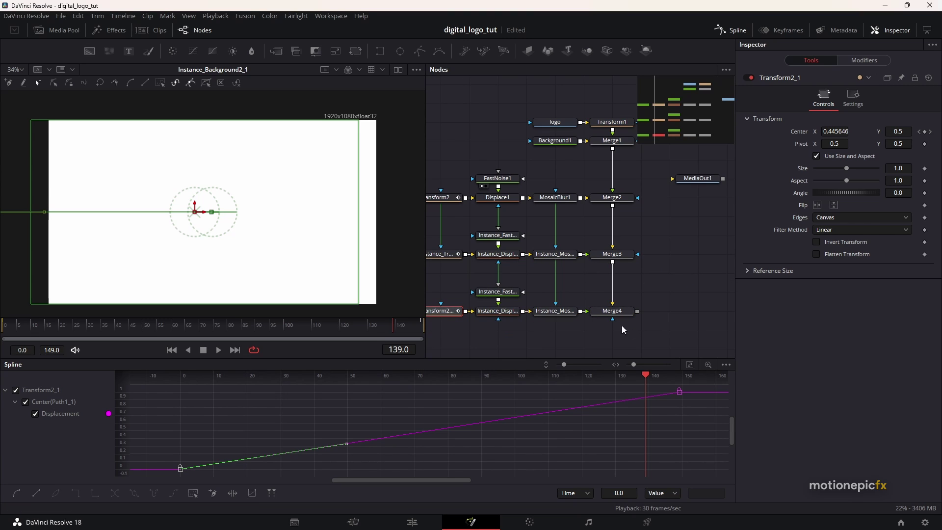
pyautogui.moveTo(612, 311); pyautogui.dragTo(281, 223)
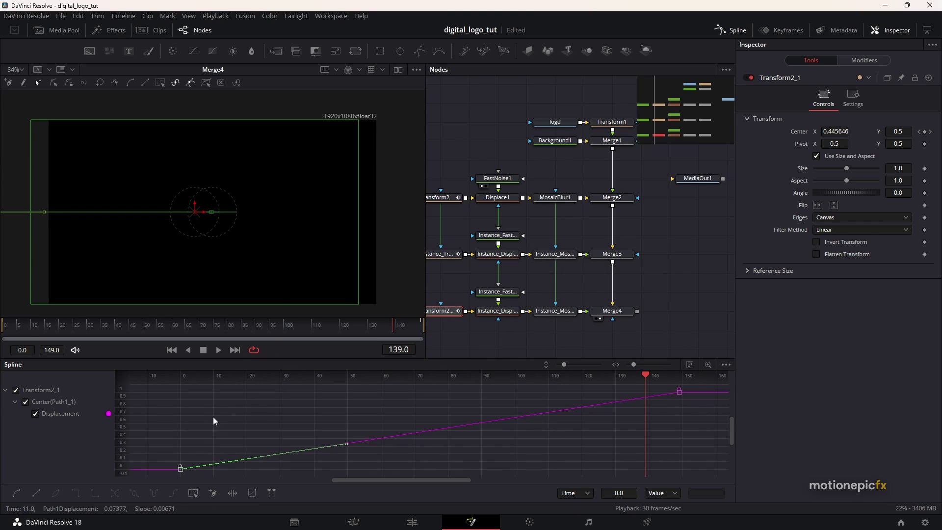
pyautogui.click(130, 327)
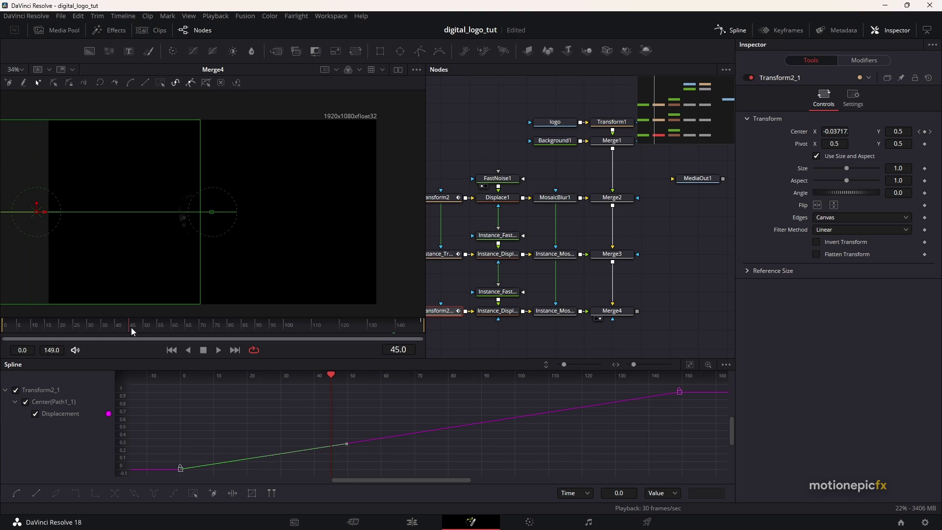
# Step: Move the first Displacement keyframe of Transform2_1 to frame 10 and scrub forward to preview the mosaic edge
pyautogui.moveTo(179, 469)
pyautogui.mouseDown()
pyautogui.moveTo(211, 469)
pyautogui.moveTo(181, 469)
pyautogui.mouseUp()
pyautogui.moveTo(220, 422); pyautogui.dragTo(269, 414)
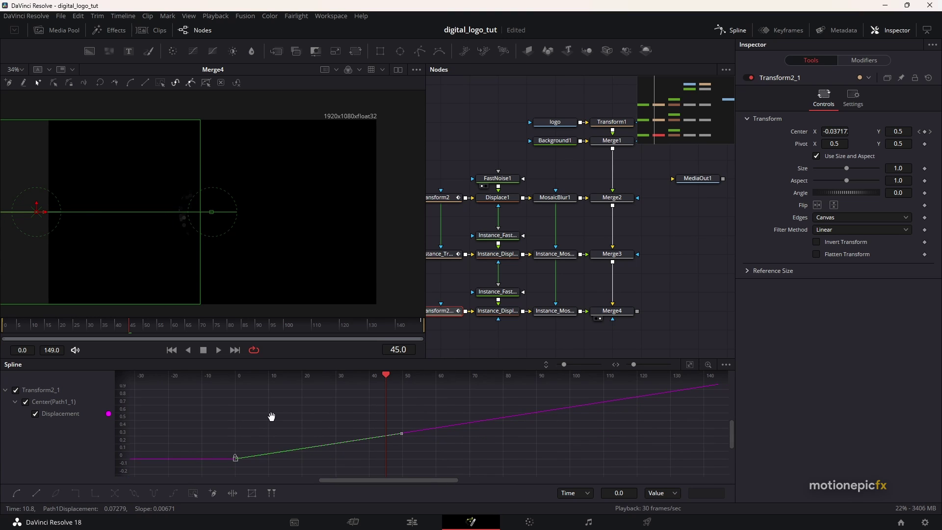
pyautogui.click(484, 336)
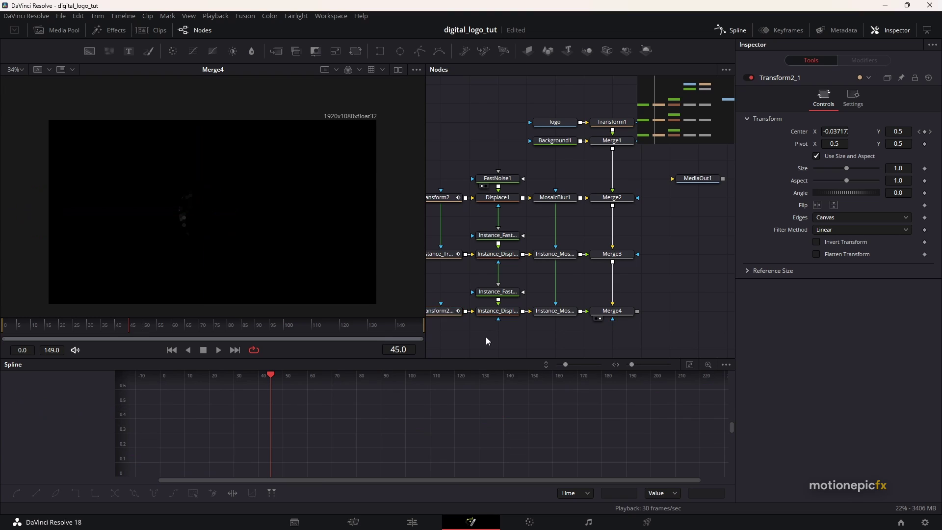
pyautogui.moveTo(457, 315); pyautogui.dragTo(508, 309)
pyautogui.click(506, 305)
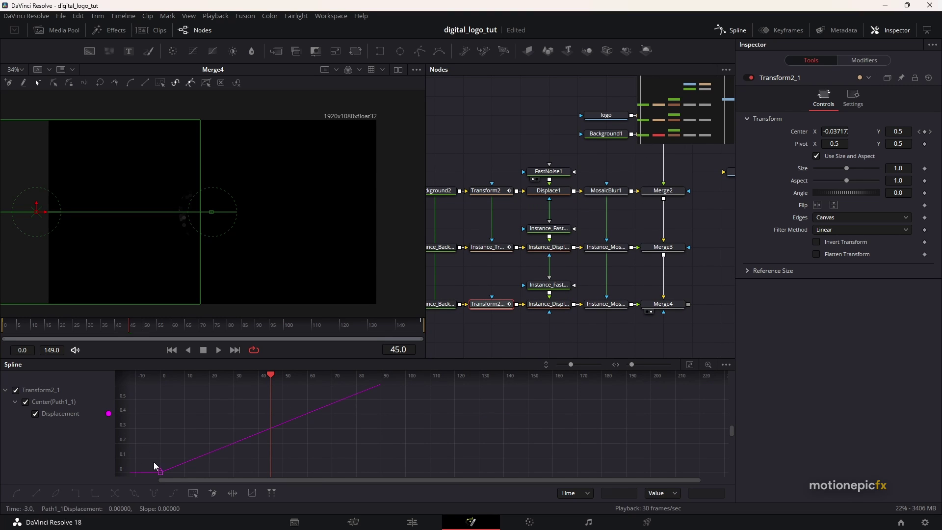
pyautogui.moveTo(161, 472); pyautogui.dragTo(185, 473)
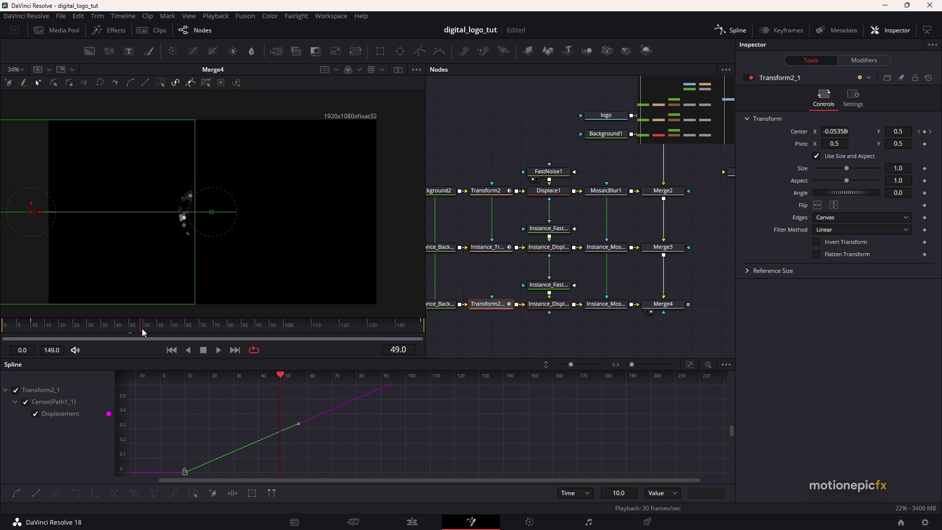
pyautogui.moveTo(142, 329)
pyautogui.mouseDown()
pyautogui.moveTo(253, 331)
pyautogui.moveTo(219, 322)
pyautogui.moveTo(160, 328)
pyautogui.mouseUp()
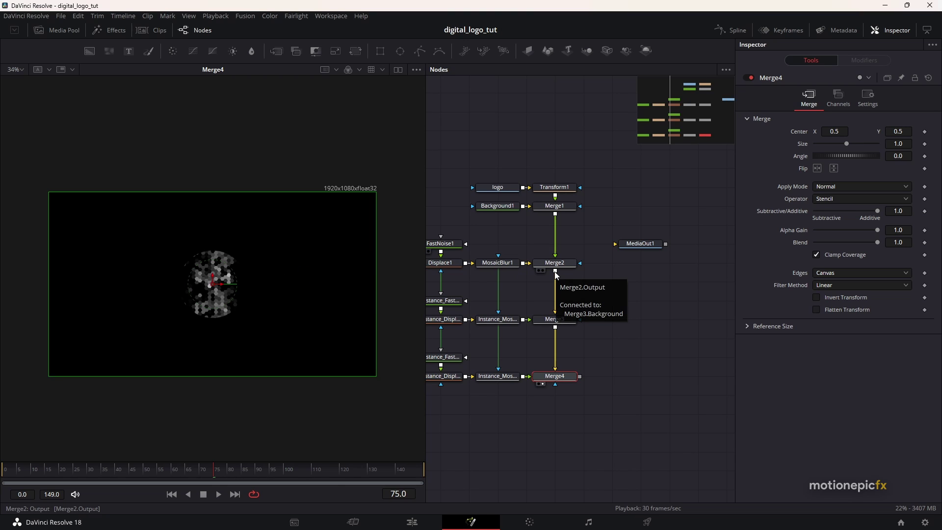
# Step: Merge the output of Merge2 over Merge4 with a new Merge node, and play the combined result from frame 0
pyautogui.moveTo(555, 272); pyautogui.dragTo(304, 286)
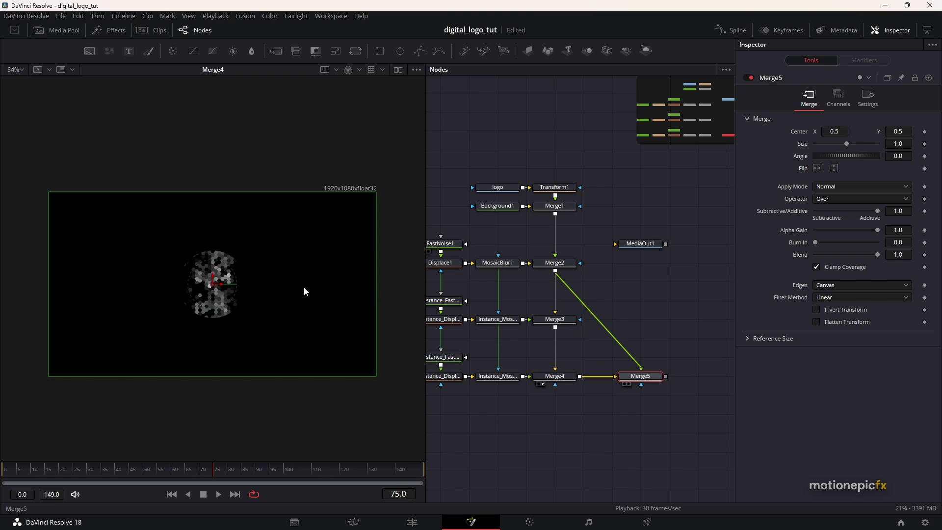
pyautogui.click(182, 494)
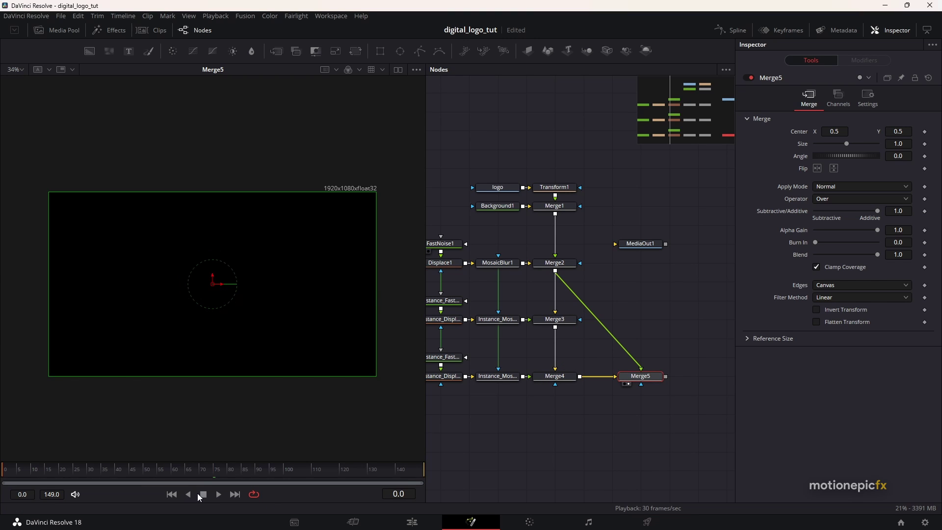
pyautogui.click(220, 494)
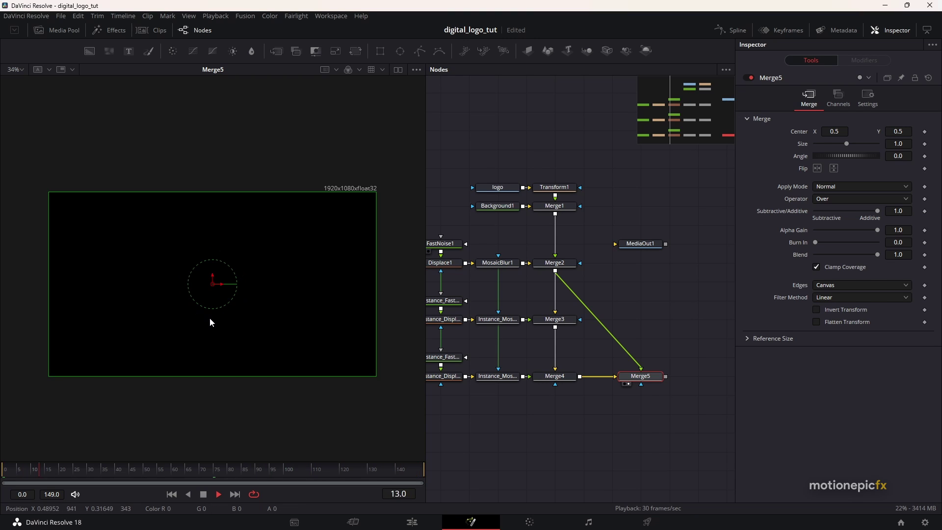
# Step: Stop playback, space Merge5 further from Merge4, and show Merge4 enlarged in the viewer at frame 69
pyautogui.press('space')
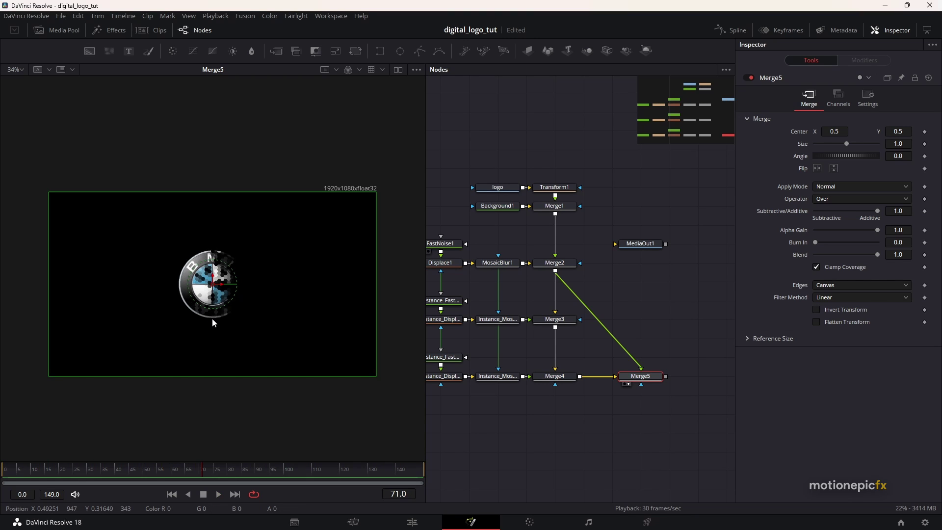
pyautogui.moveTo(630, 380); pyautogui.dragTo(687, 380)
pyautogui.click(551, 381)
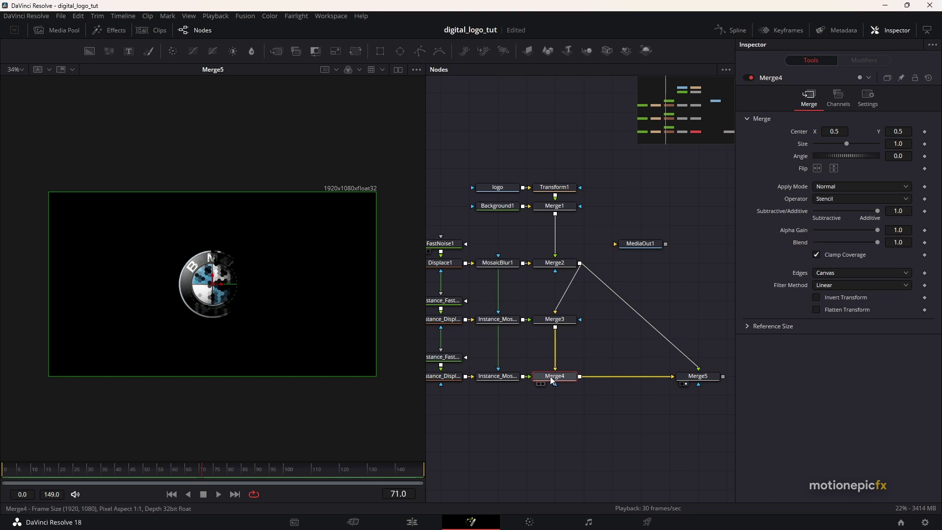
pyautogui.press('1')
pyautogui.scroll(3, 205, 283)
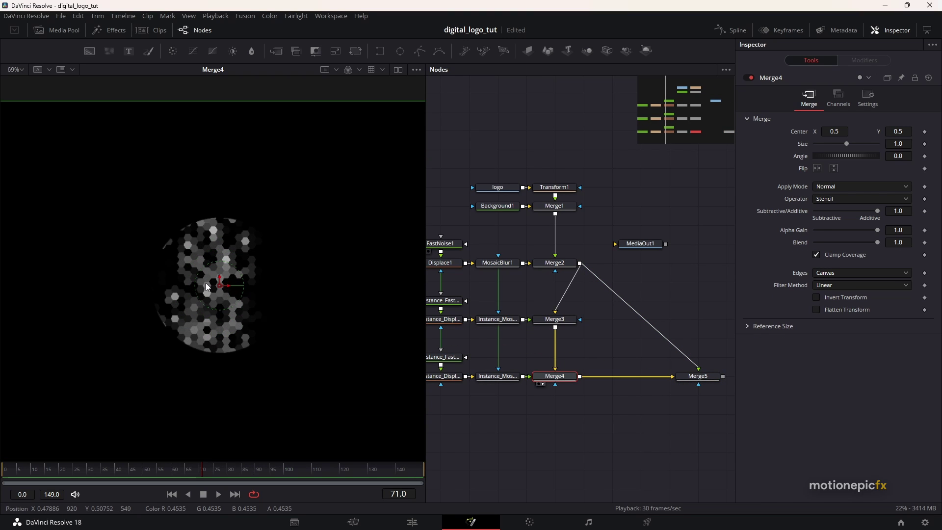
pyautogui.moveTo(191, 469); pyautogui.dragTo(197, 469)
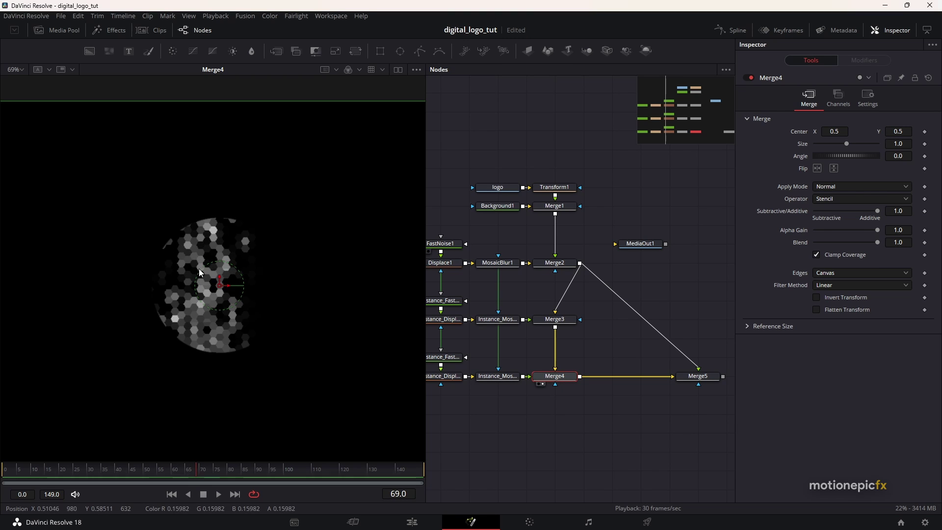
# Step: Insert a Pseudo Color node between Merge4 and Merge5 and show its output in the viewer
pyautogui.hotkey('shift', 'space')
pyautogui.write('mos')
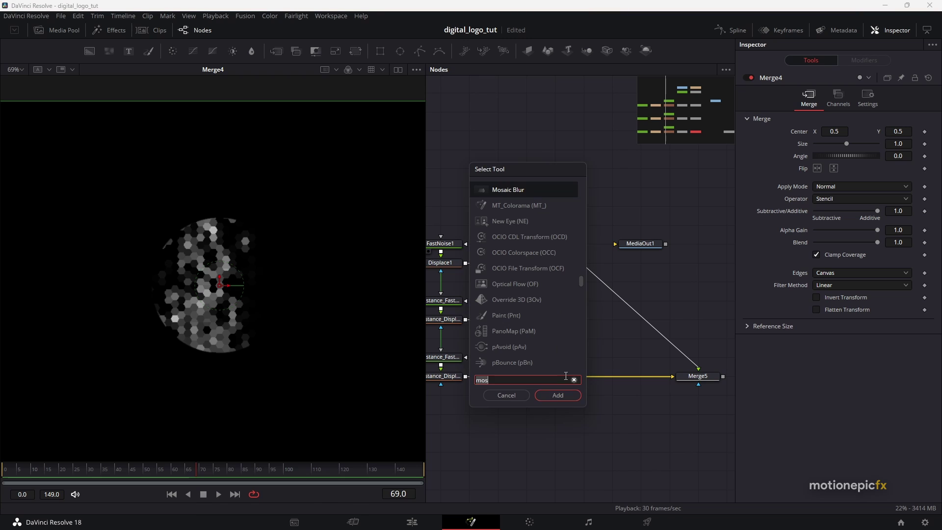
pyautogui.press('BackSpace')
pyautogui.press('BackSpace')
pyautogui.press('BackSpace')
pyautogui.write('ps')
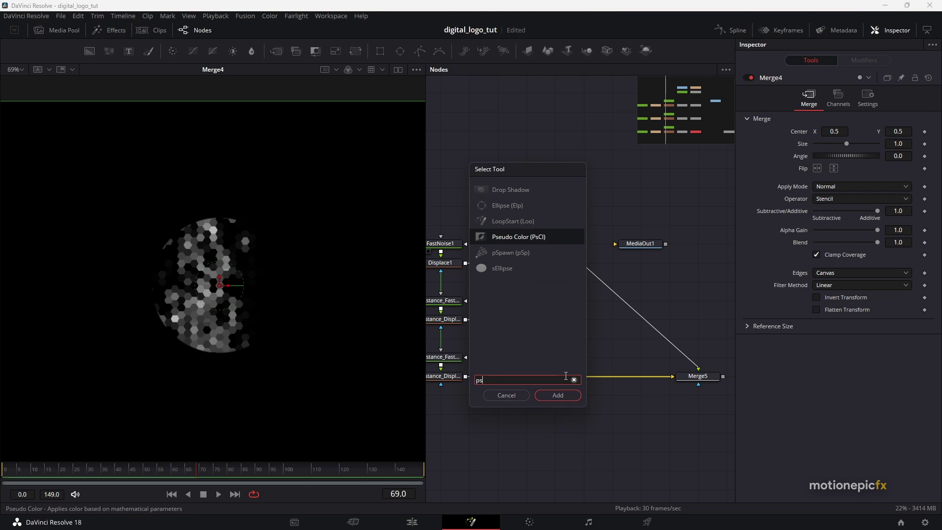
pyautogui.press('Return')
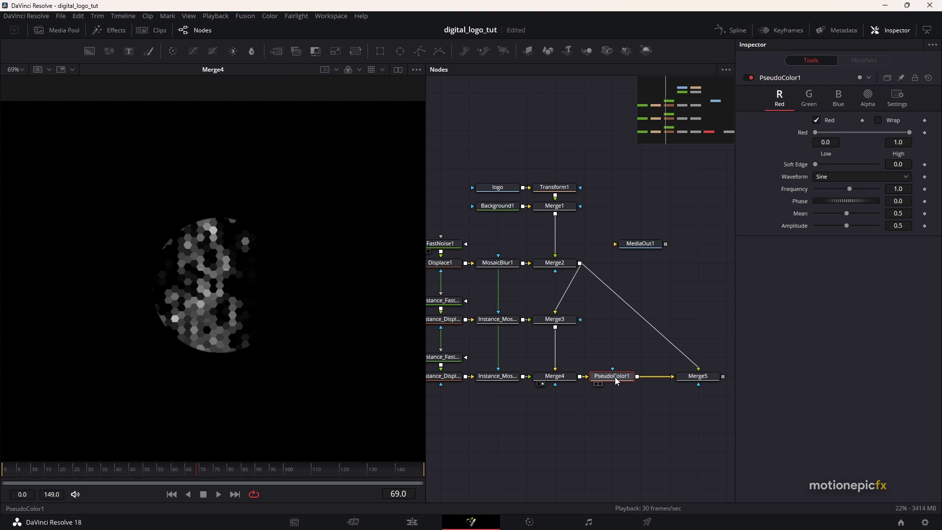
pyautogui.moveTo(615, 376); pyautogui.dragTo(294, 274)
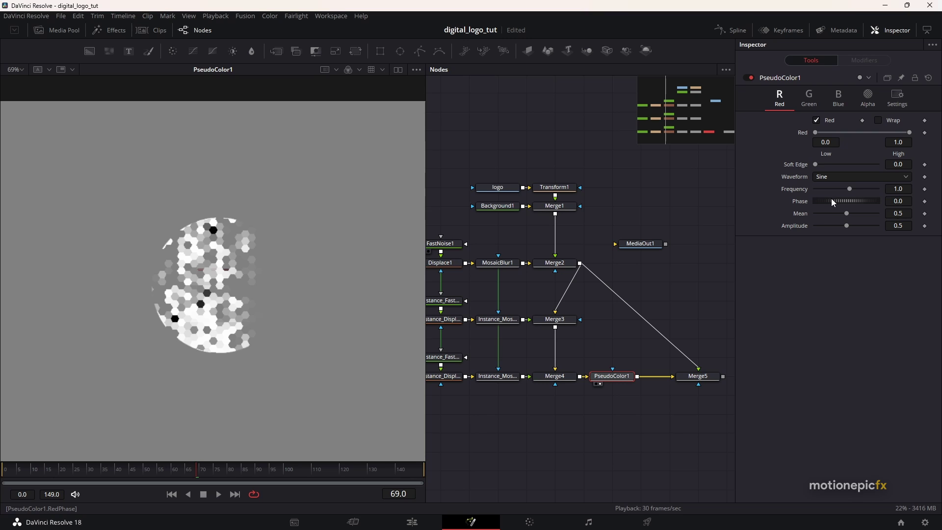
# Step: Tint the mosaic in PseudoColor1: shift the green phase, set blue Phase to 0.167, and red to Frequency 4.8, Phase -0.014, Mean 0.803
pyautogui.moveTo(829, 201)
pyautogui.mouseDown()
pyautogui.moveTo(855, 202)
pyautogui.moveTo(844, 202)
pyautogui.mouseUp()
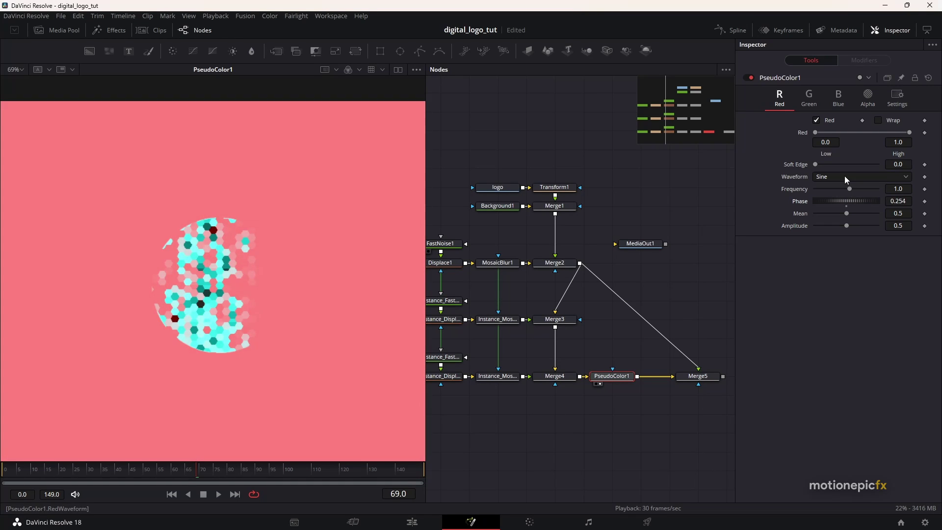
pyautogui.click(809, 97)
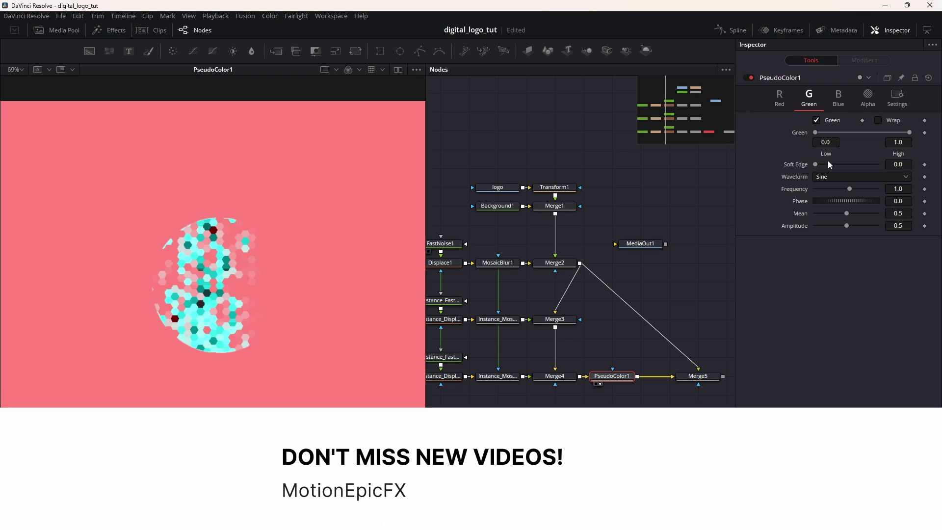
pyautogui.moveTo(830, 201)
pyautogui.mouseDown()
pyautogui.moveTo(814, 197)
pyautogui.moveTo(841, 202)
pyautogui.mouseUp()
pyautogui.click(839, 97)
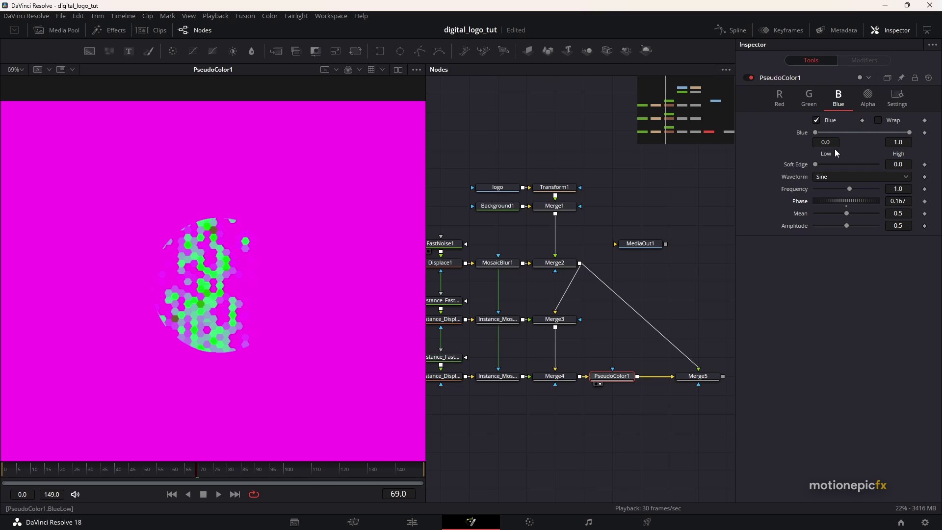
pyautogui.click(810, 109)
pyautogui.moveTo(843, 201)
pyautogui.mouseDown()
pyautogui.moveTo(864, 201)
pyautogui.moveTo(848, 203)
pyautogui.mouseUp()
pyautogui.click(779, 99)
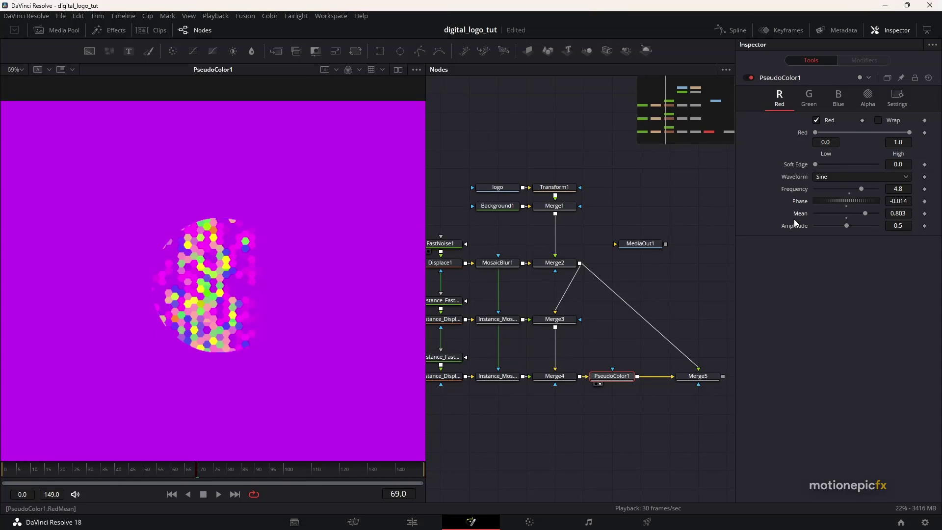
# Step: Mask PseudoColor1 with the output of Merge4, and play the Merge5 result in the viewer
pyautogui.moveTo(634, 384); pyautogui.dragTo(590, 381)
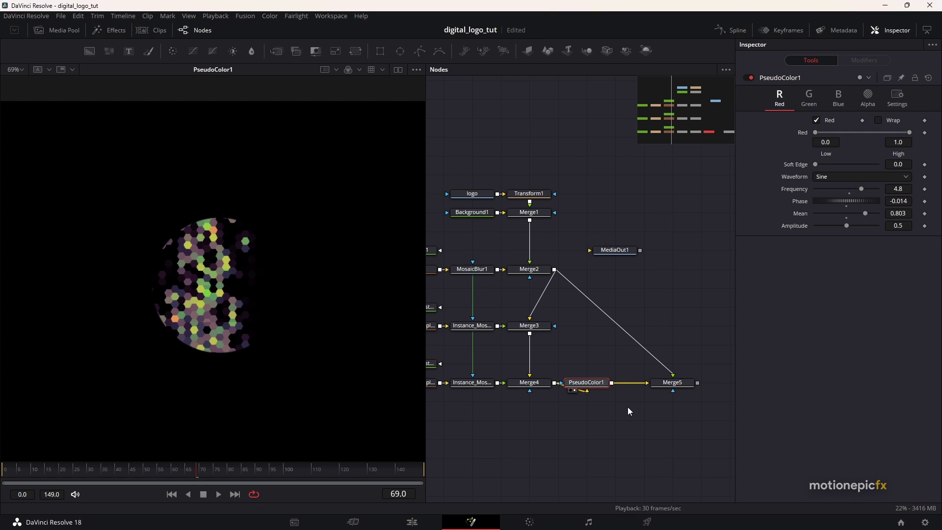
pyautogui.moveTo(640, 397); pyautogui.dragTo(596, 404)
pyautogui.click(613, 396)
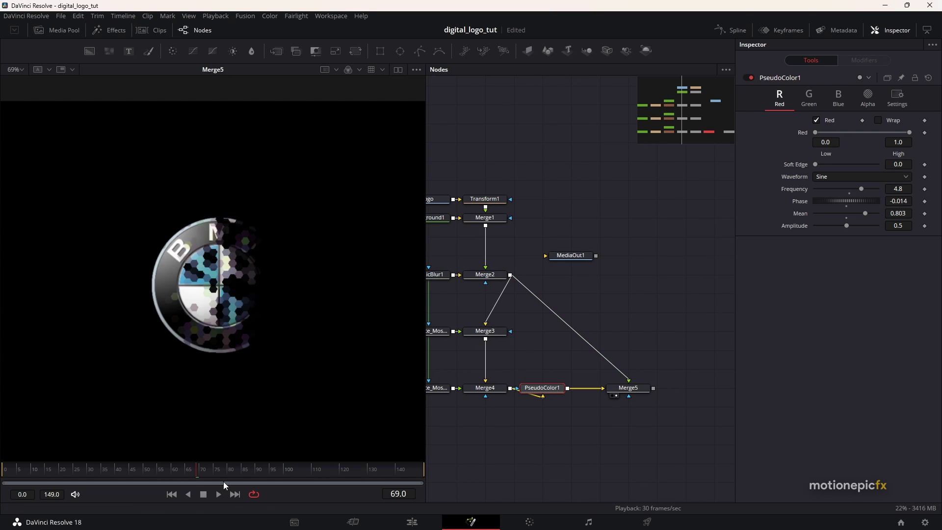
pyautogui.click(135, 470)
pyautogui.press('space')
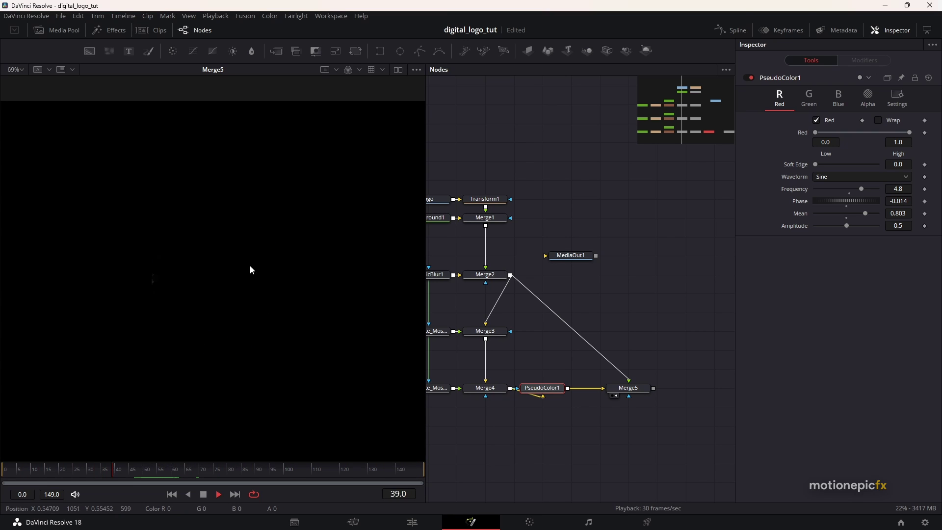
pyautogui.press('space')
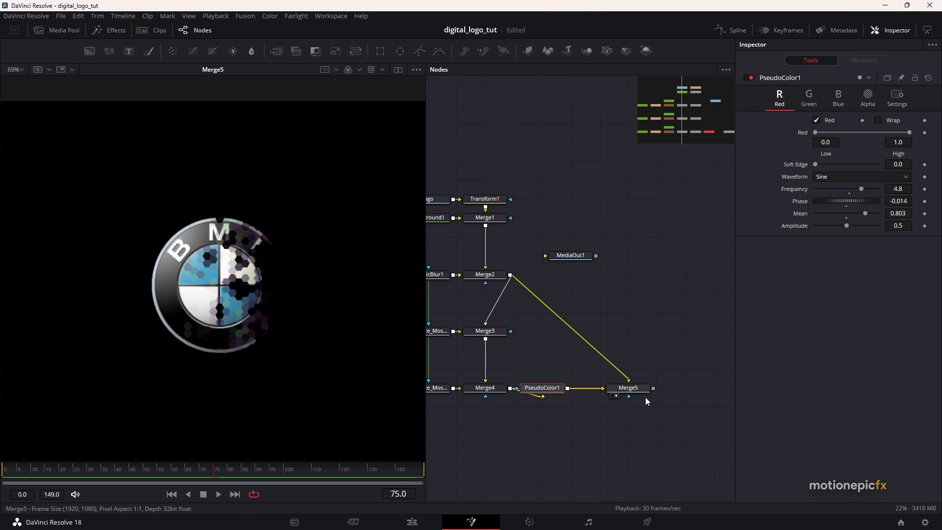
# Step: Make room before Merge5 and insert a Soft Glow node after PseudoColor1
pyautogui.moveTo(636, 391); pyautogui.dragTo(693, 391)
pyautogui.click(544, 393)
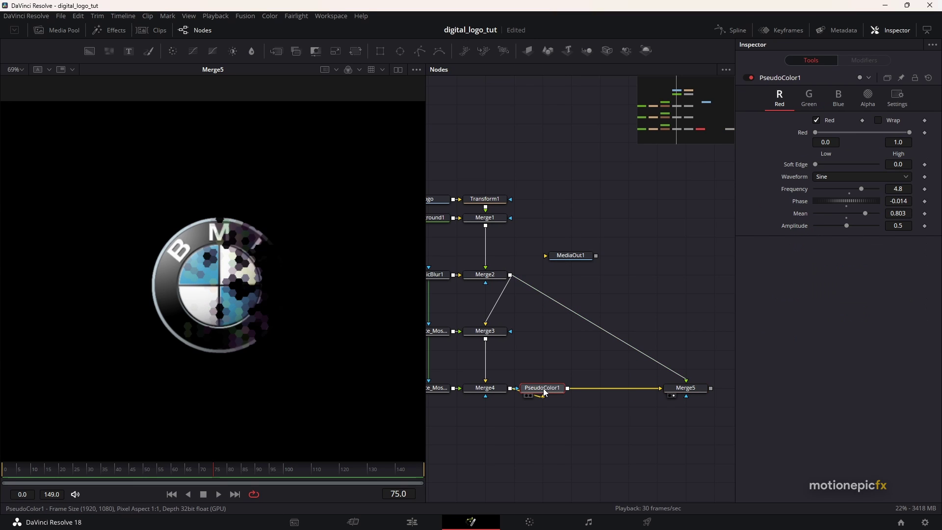
pyautogui.hotkey('shift', 'space')
pyautogui.write('sof')
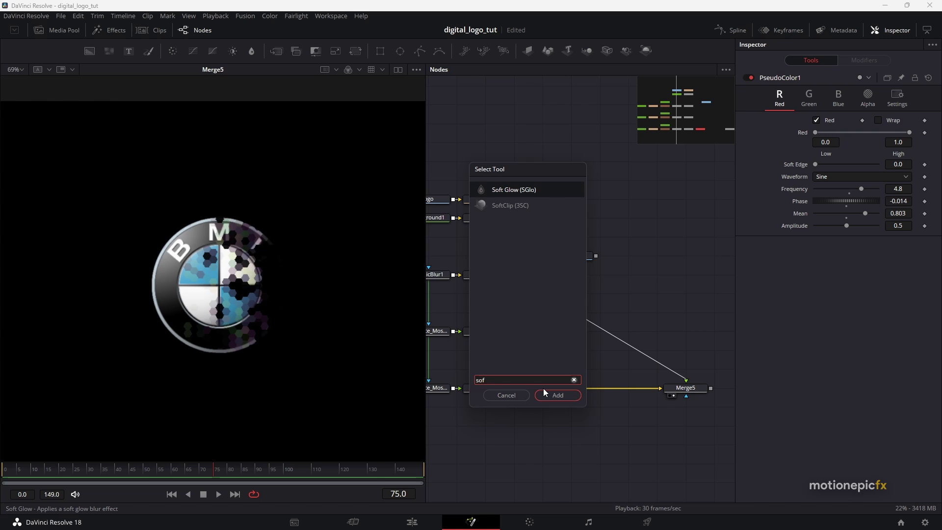
pyautogui.click(544, 391)
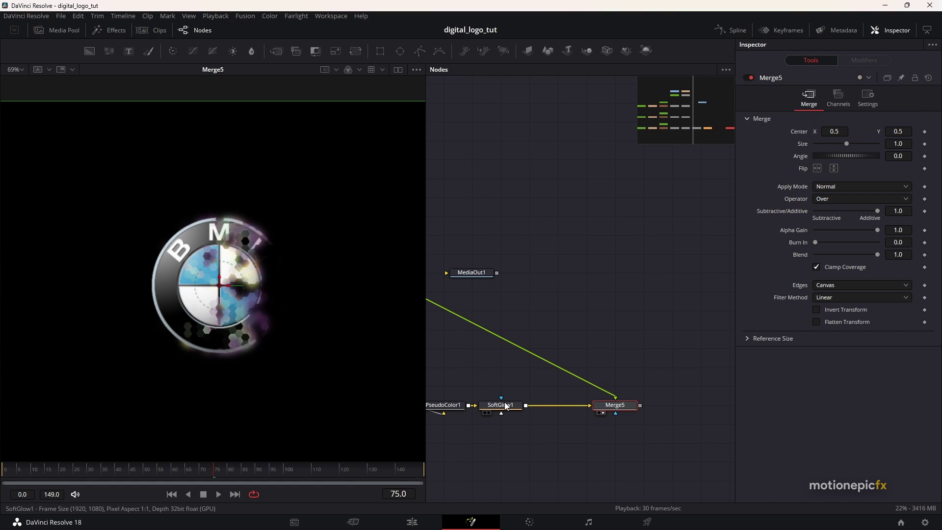
# Step: Check the SoftGlow1 output on its own, and play the Merge5 result from about frame 40
pyautogui.moveTo(510, 407); pyautogui.dragTo(178, 333)
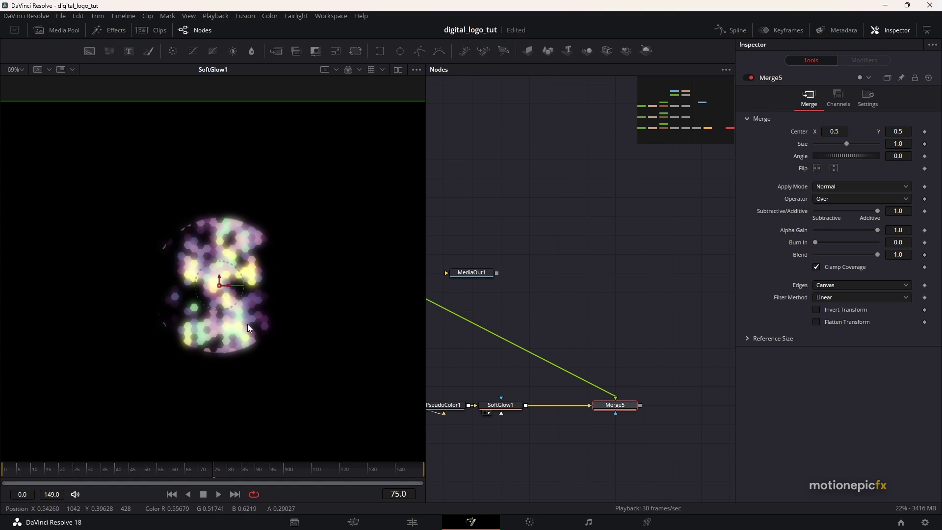
pyautogui.scroll(-2, 247, 324)
pyautogui.press('1')
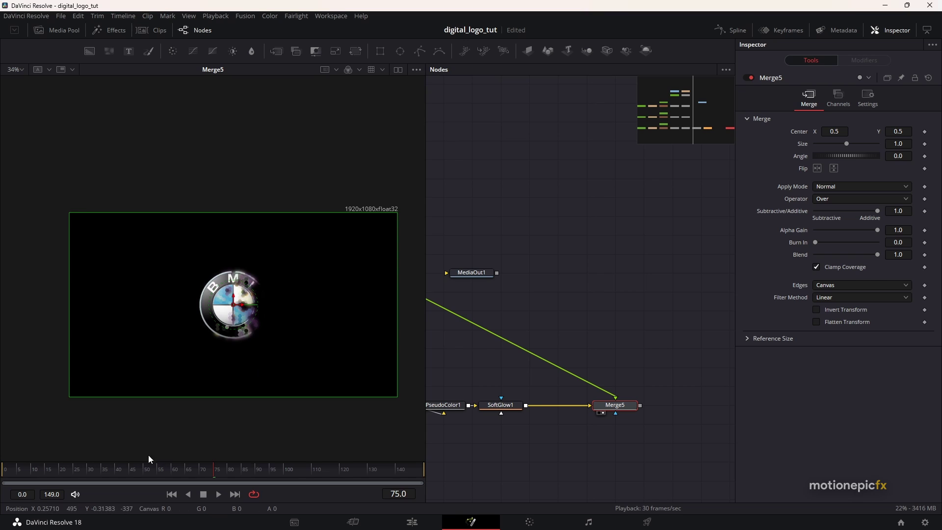
pyautogui.click(119, 470)
pyautogui.press('space')
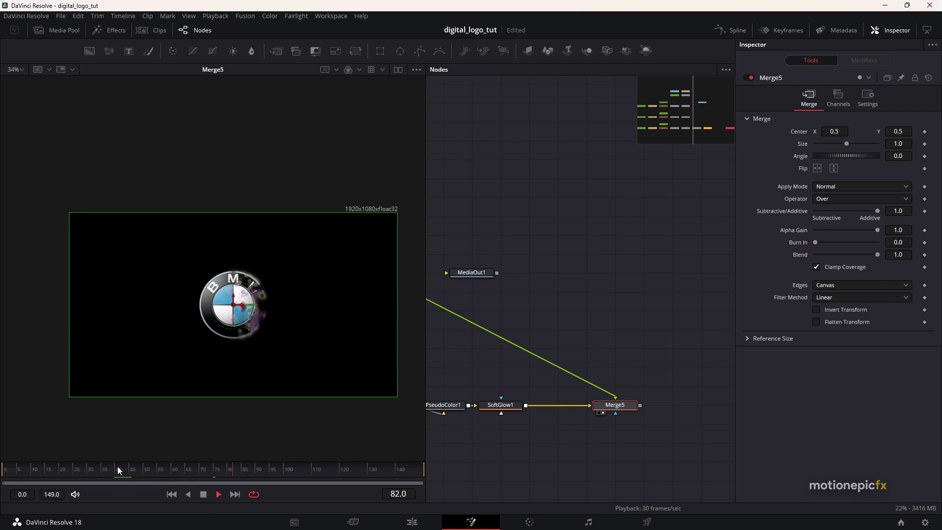
pyautogui.press('space')
# Step: Set the cell shape of MosaicBlur1 to Square and play the Merge5 reveal
pyautogui.scroll(3, 479, 423)
pyautogui.hscroll(-5, 496, 400)
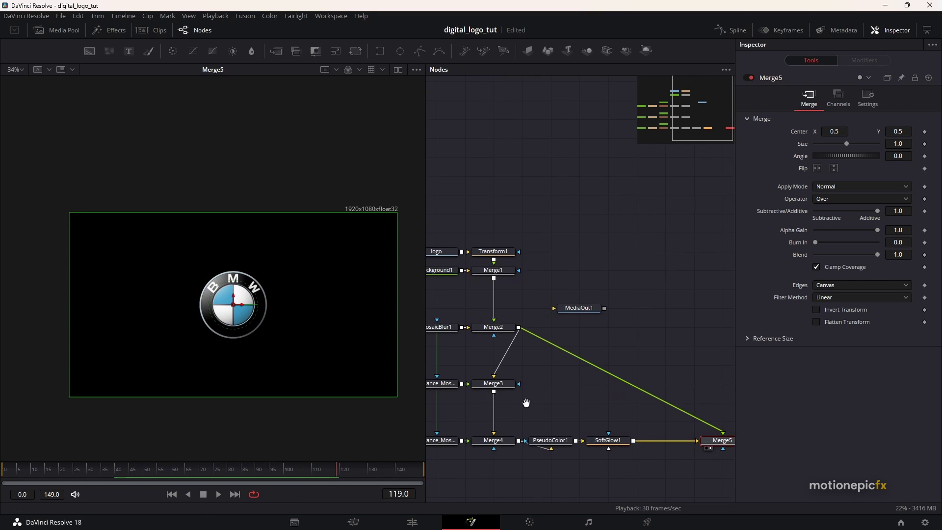
pyautogui.click(513, 355)
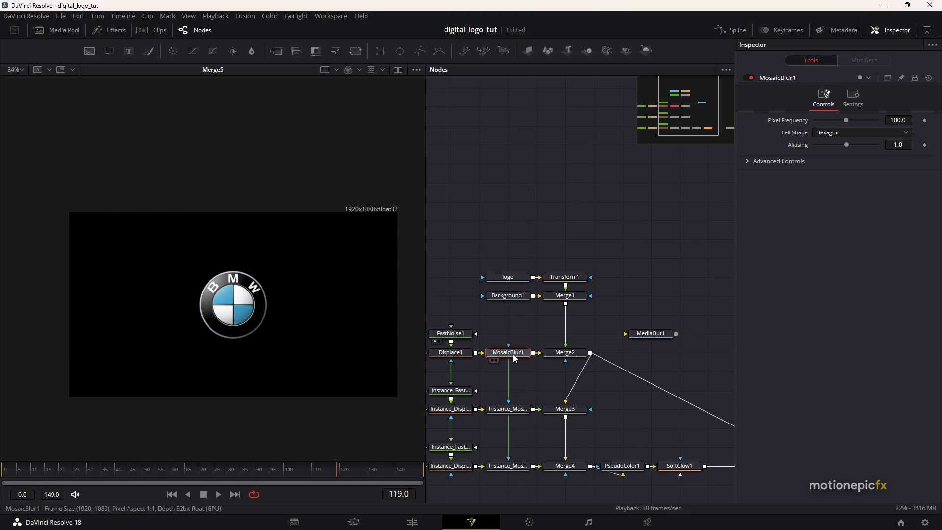
pyautogui.click(829, 134)
pyautogui.click(824, 147)
pyautogui.moveTo(526, 445); pyautogui.dragTo(458, 419)
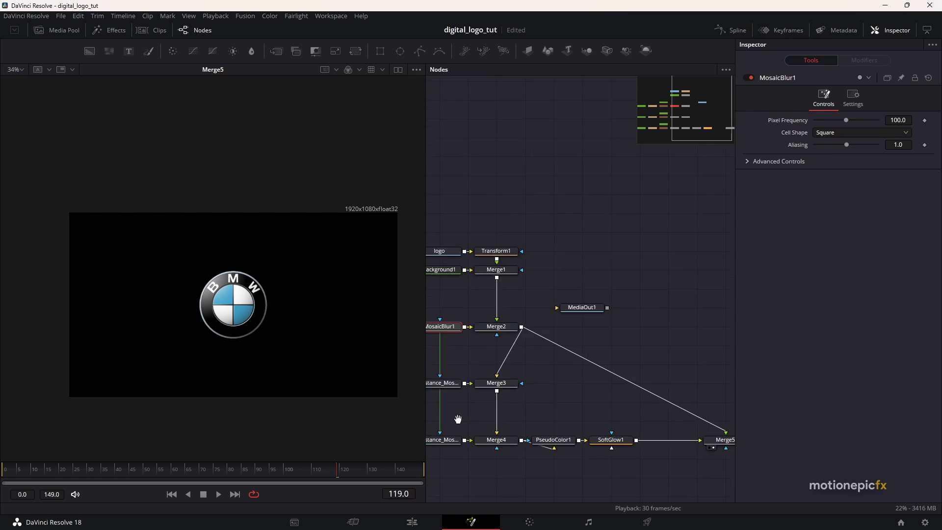
pyautogui.moveTo(727, 430); pyautogui.dragTo(596, 400)
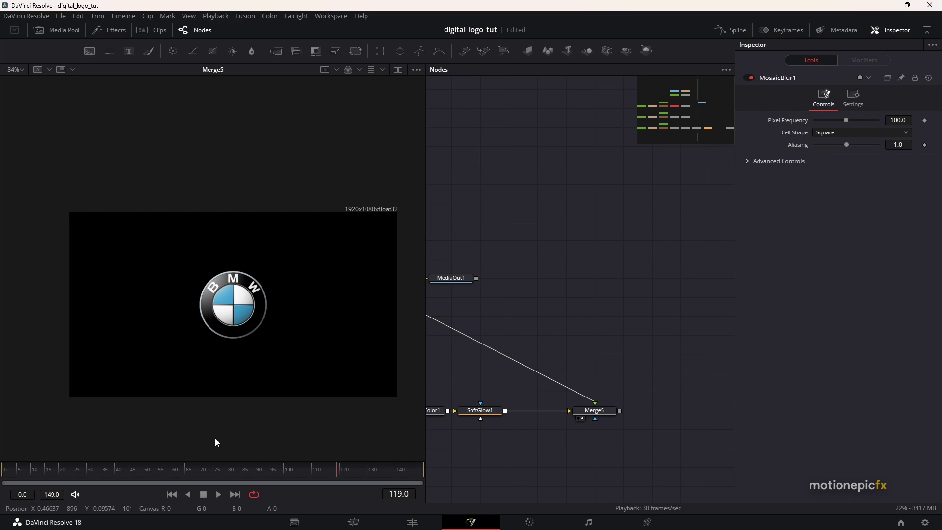
pyautogui.click(163, 470)
pyautogui.press('space')
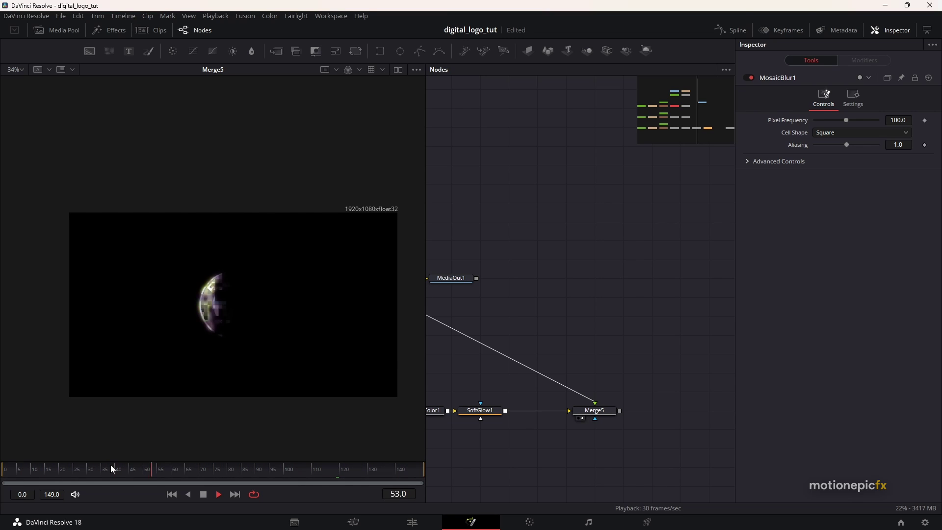
pyautogui.press('space')
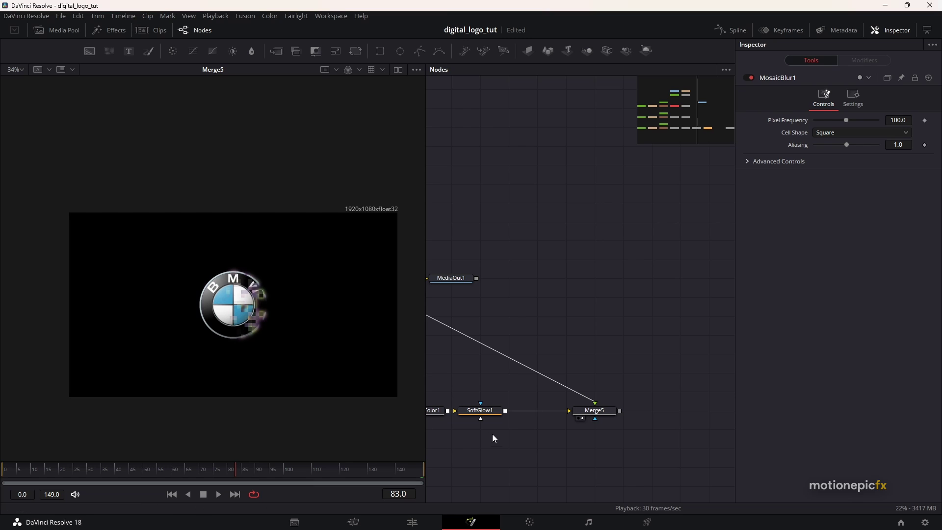
# Step: Move MediaOut1 above Merge5 and connect the output of Merge5 to it
pyautogui.click(552, 308)
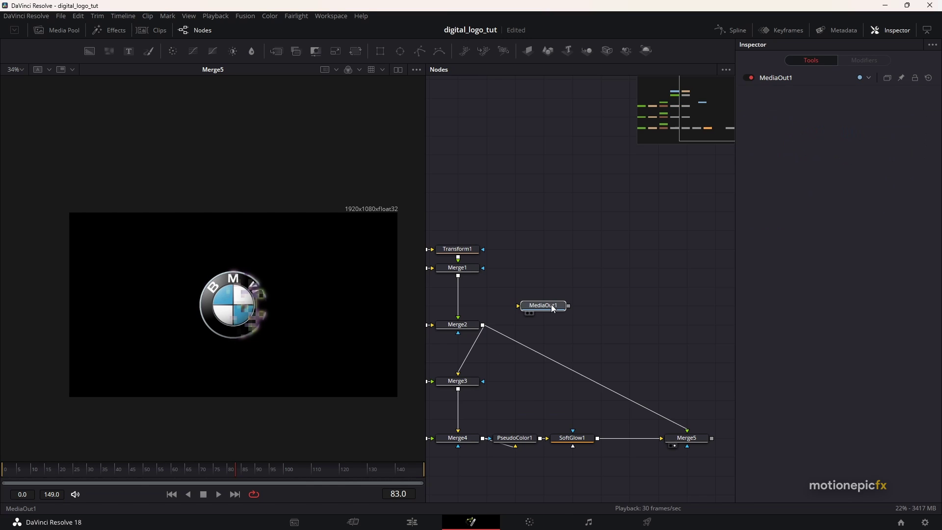
pyautogui.moveTo(551, 306); pyautogui.dragTo(655, 323)
pyautogui.hscroll(2, 600, 371)
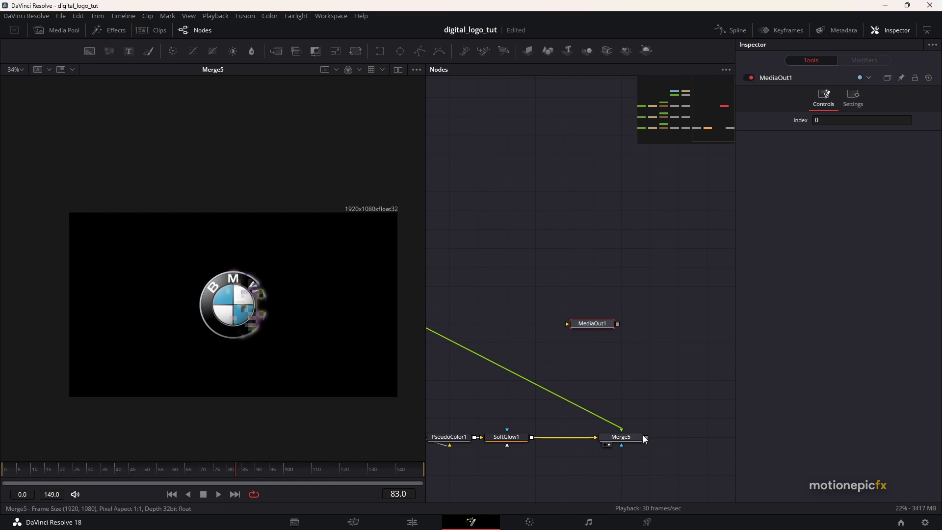
pyautogui.moveTo(646, 439); pyautogui.dragTo(627, 337)
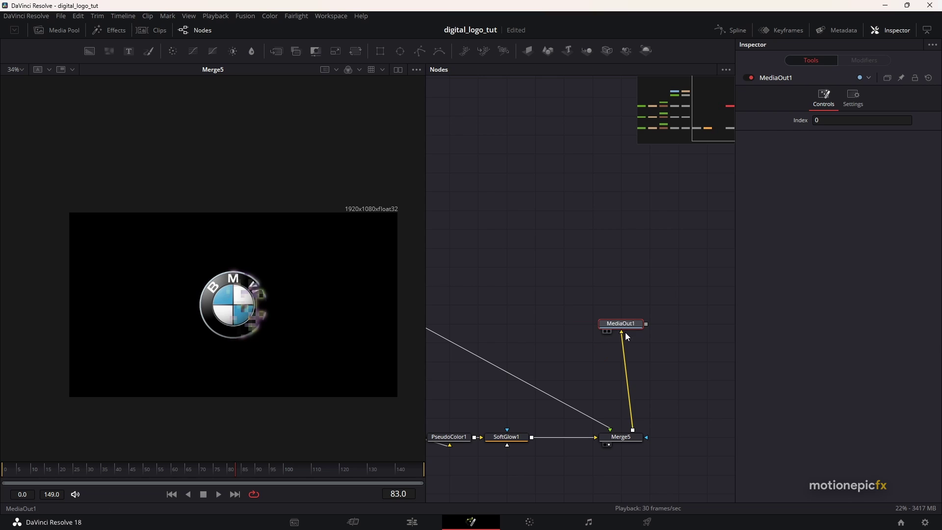
# Step: Feed a new Text+ node reading HELLO THERE into Transform1 in place of the logo, and preview MediaOut1 from the first frame
pyautogui.scroll(3, 638, 353)
pyautogui.hscroll(-5, 637, 354)
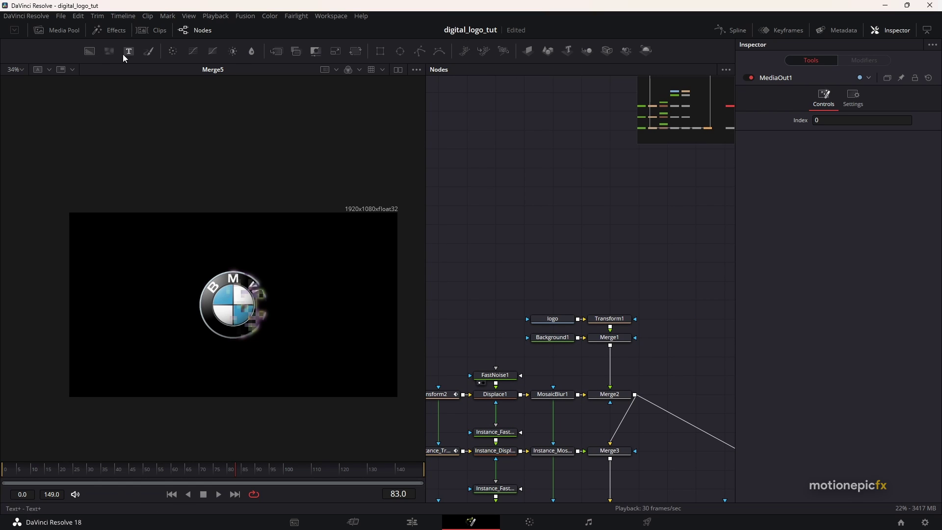
pyautogui.moveTo(123, 55); pyautogui.dragTo(398, 225)
pyautogui.moveTo(549, 283); pyautogui.dragTo(549, 282)
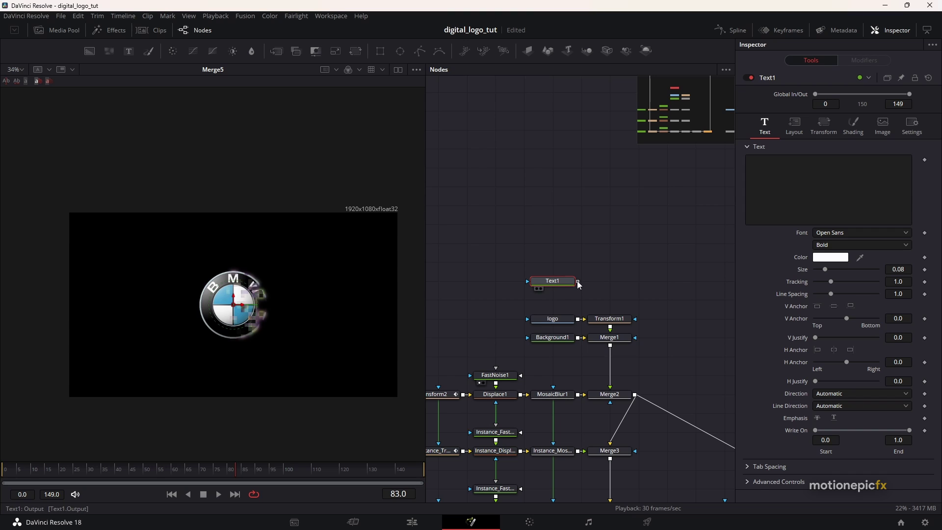
pyautogui.moveTo(573, 322); pyautogui.dragTo(553, 288)
pyautogui.click(553, 280)
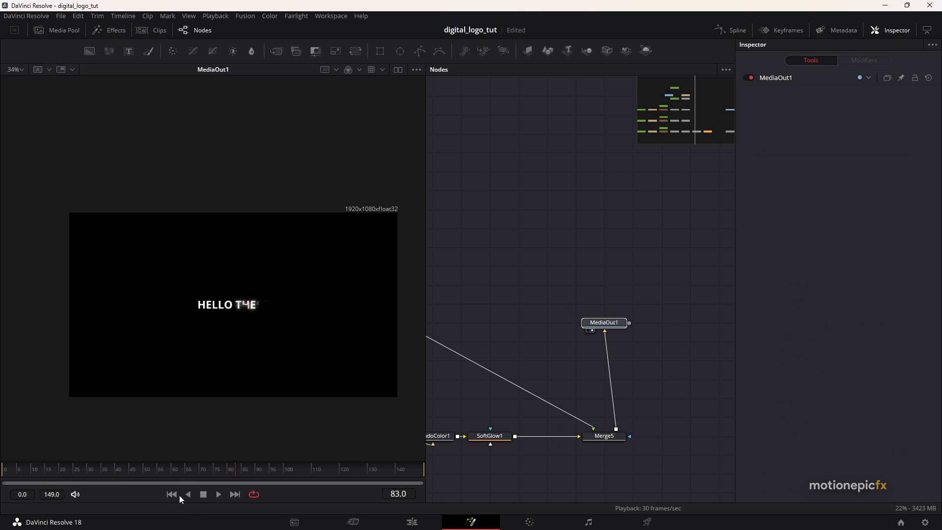
pyautogui.click(172, 495)
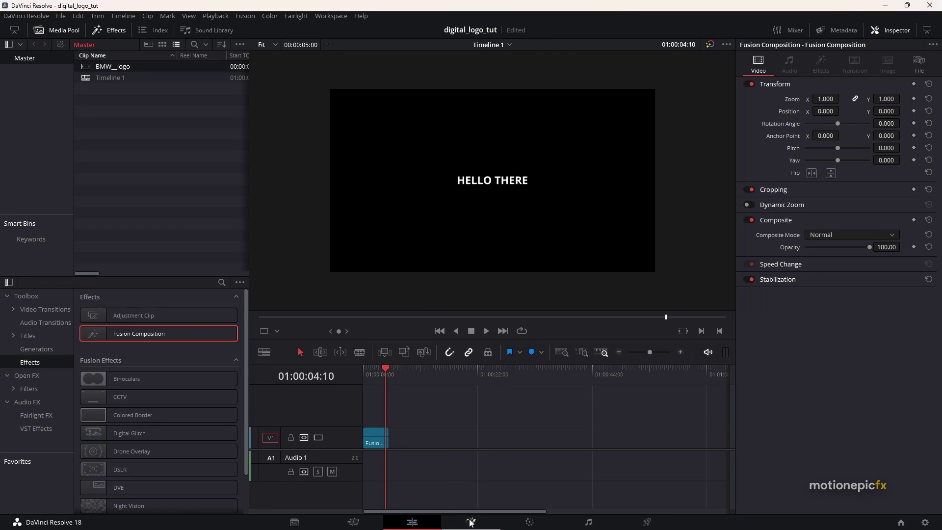
# Step: Return to the Fusion page and move MediaOut1 closer to Merge5
pyautogui.click(470, 522)
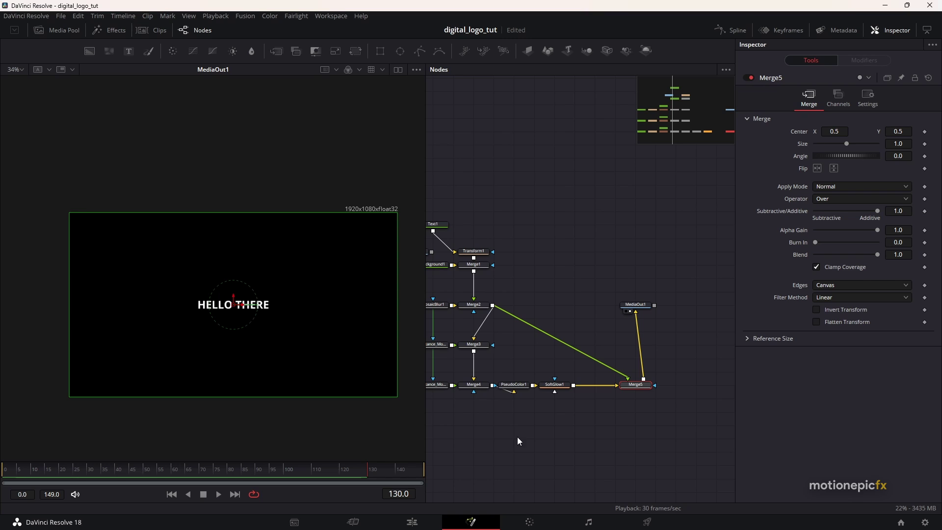
pyautogui.moveTo(644, 304); pyautogui.dragTo(664, 346)
pyautogui.click(669, 346)
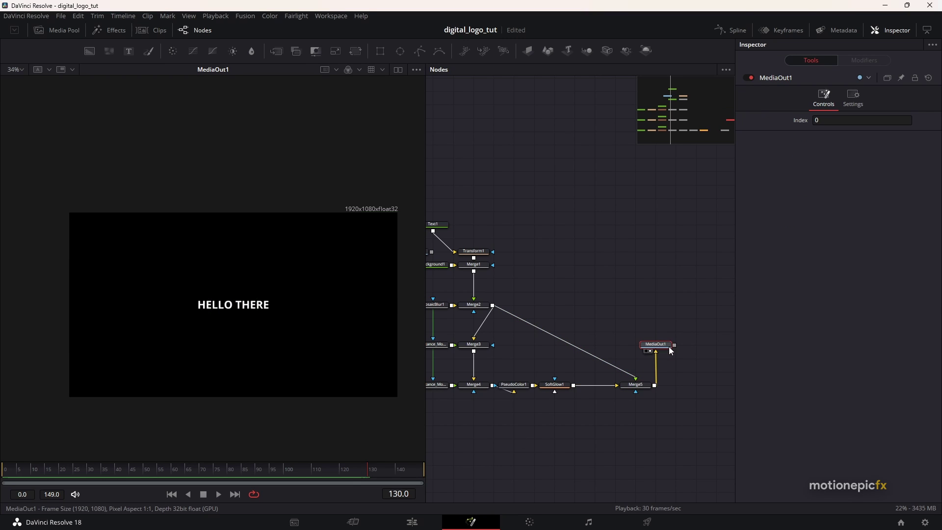